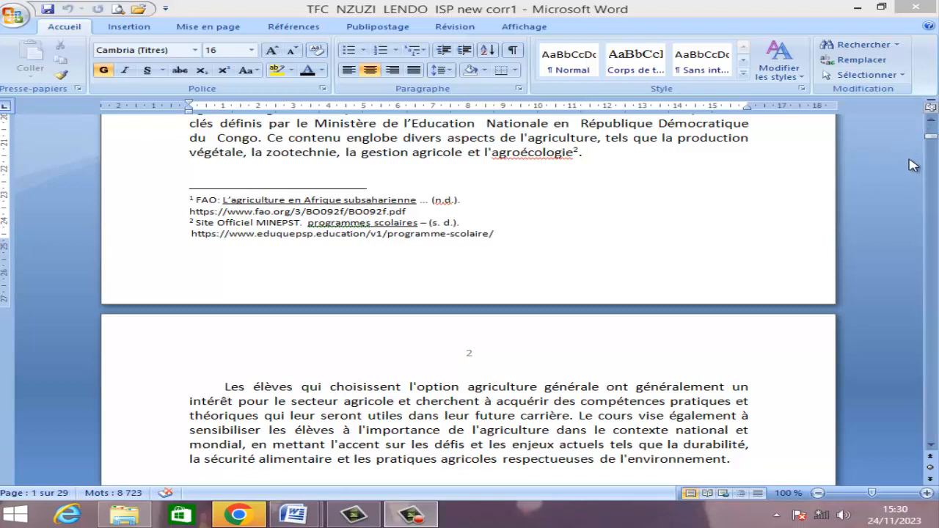
- Apply the Titre 1 style to the "O. INTRODUCTION GENERALE" heading on page 1 and centre it
drag(932, 141, 932, 125)
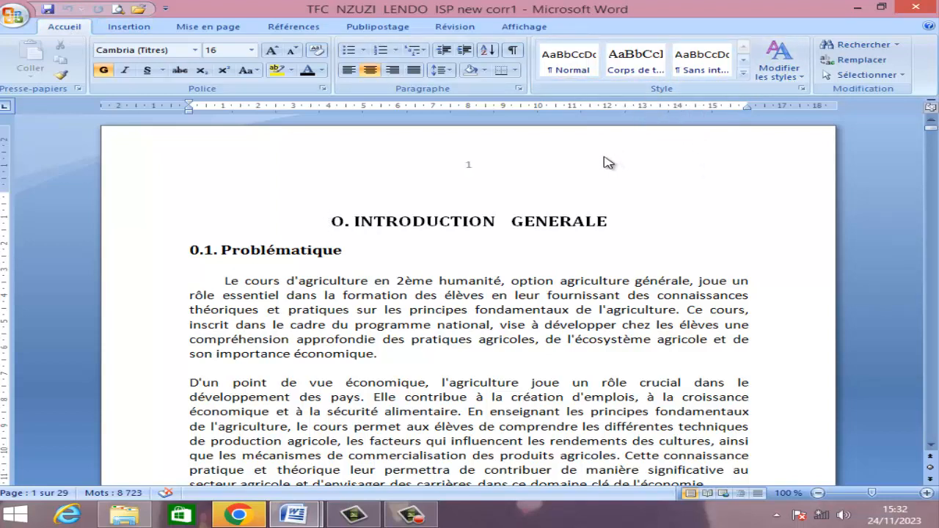
scroll(612, 188, down, 1)
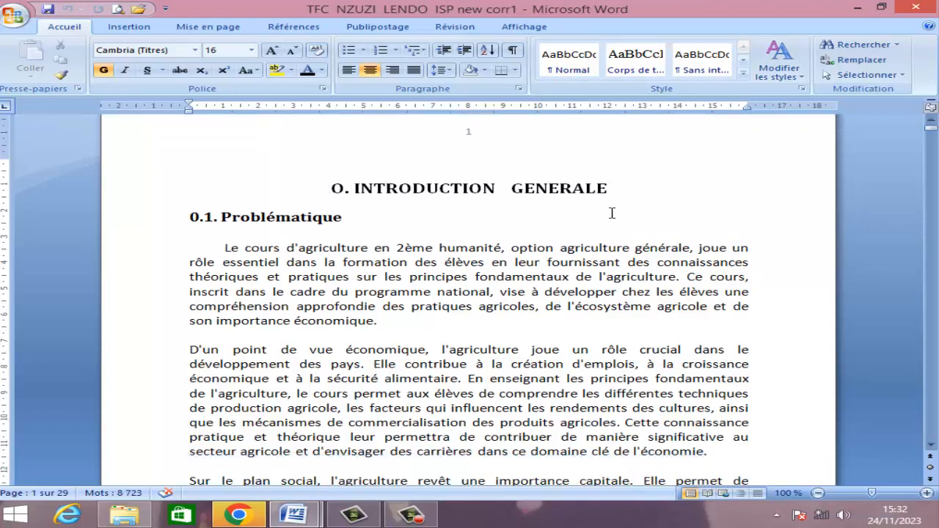
scroll(614, 205, up, 1)
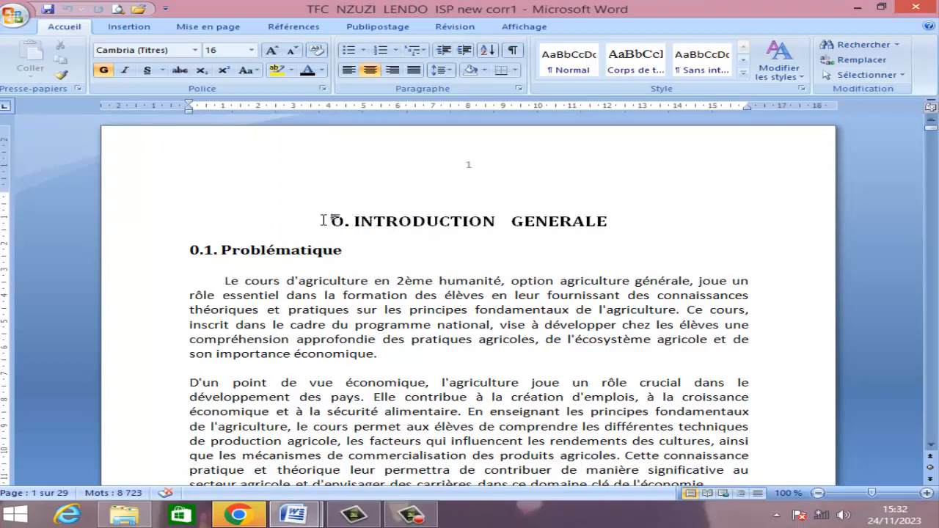
drag(333, 218, 618, 227)
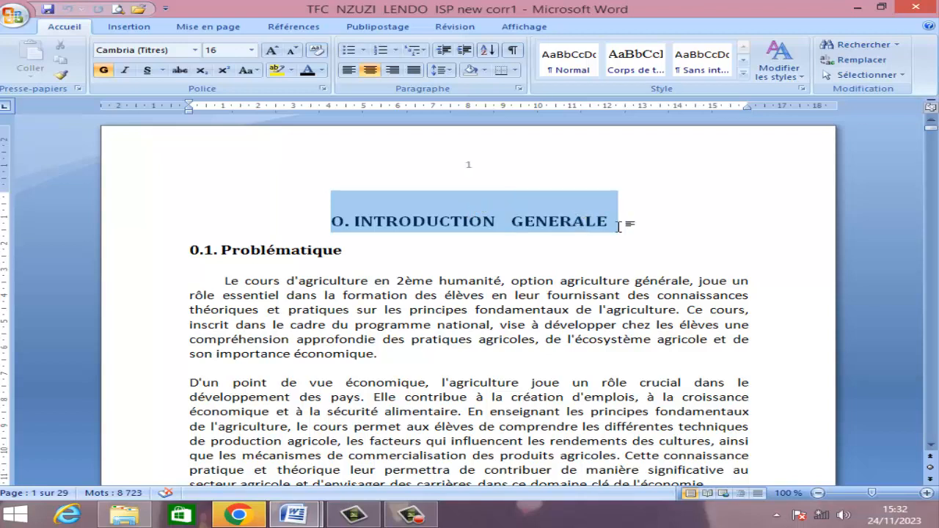
click(744, 76)
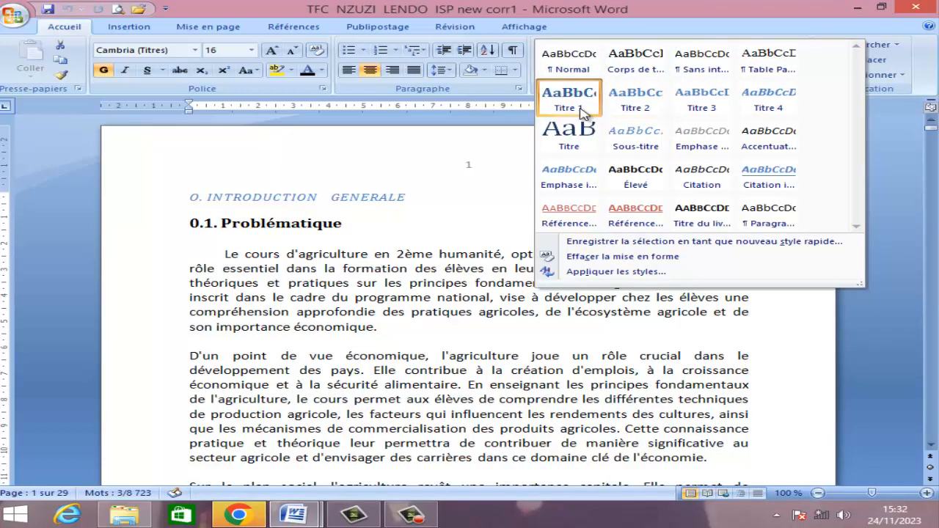
click(582, 110)
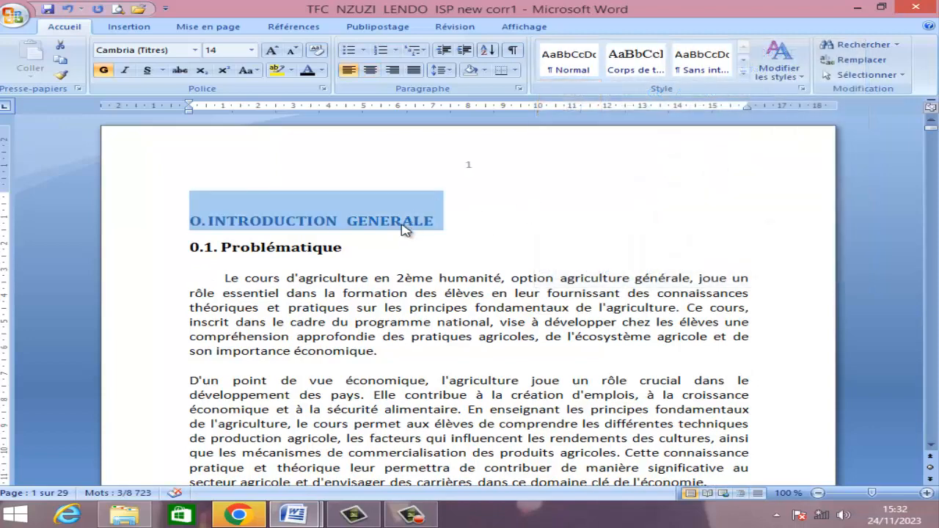
click(369, 69)
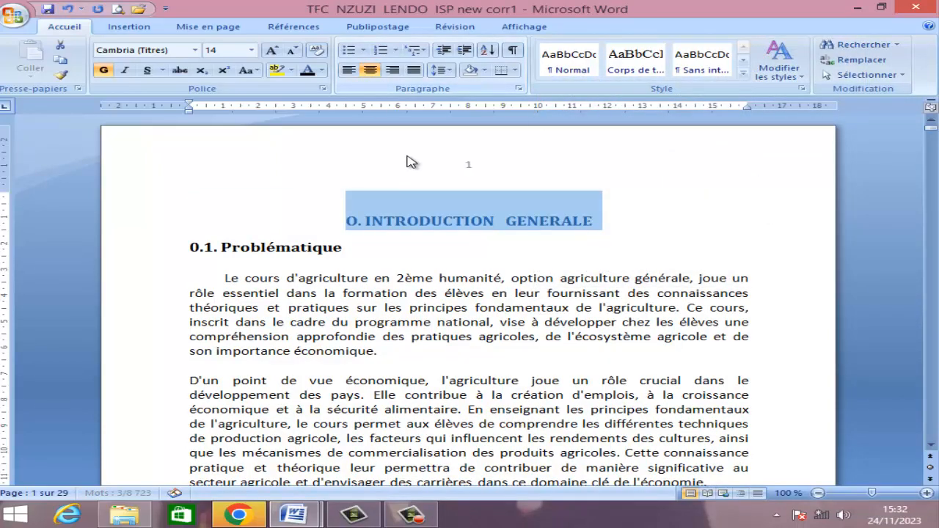
click(540, 219)
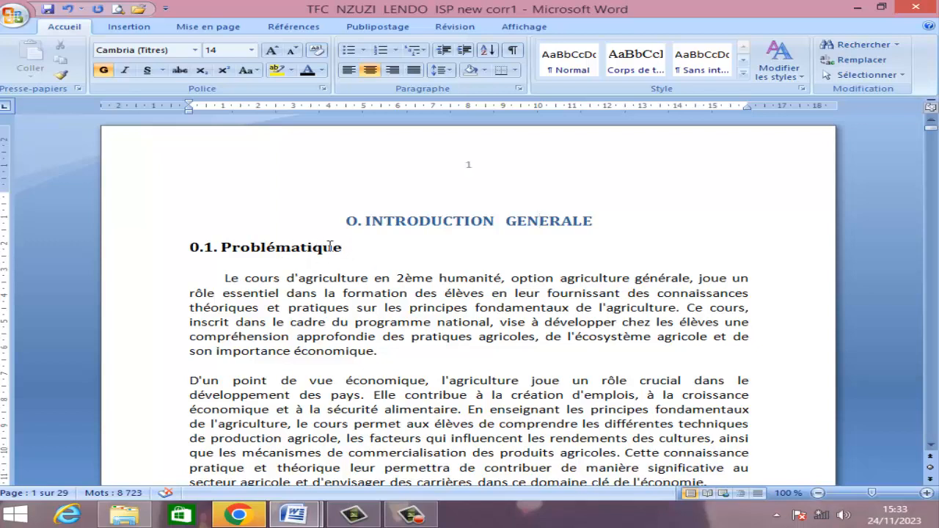
- Apply the Titre 2 style to the "0.1. Problématique" heading
drag(331, 248, 190, 254)
click(744, 74)
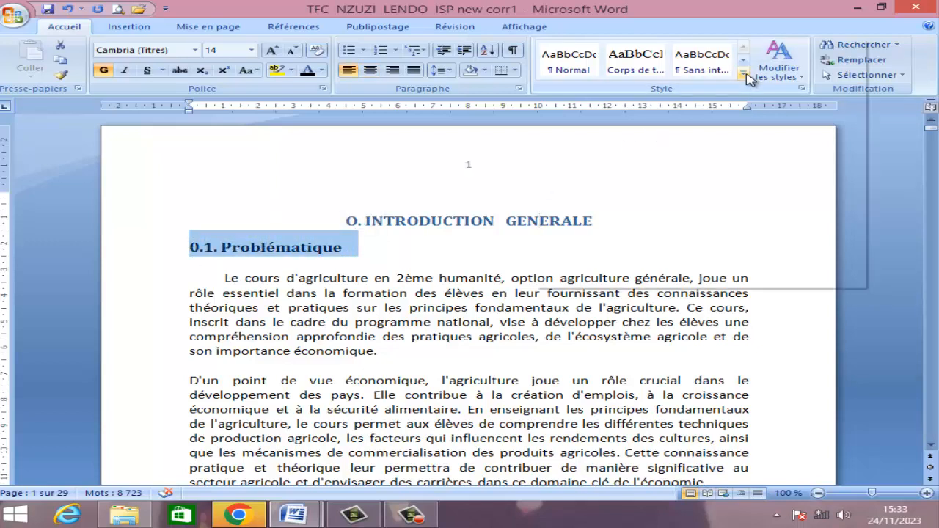
click(635, 107)
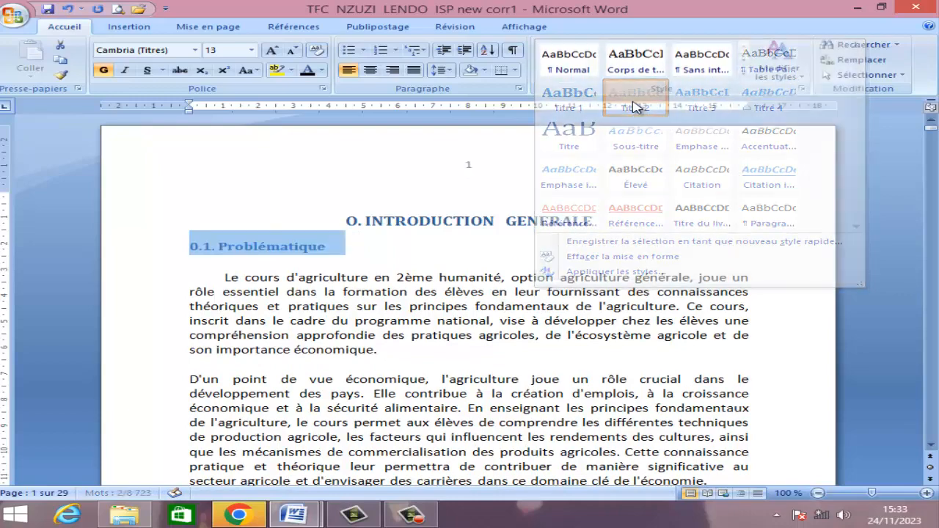
- Apply the Titre 2 style to the "0.2. Hypothèse" heading on page 3
scroll(381, 241, down, 20)
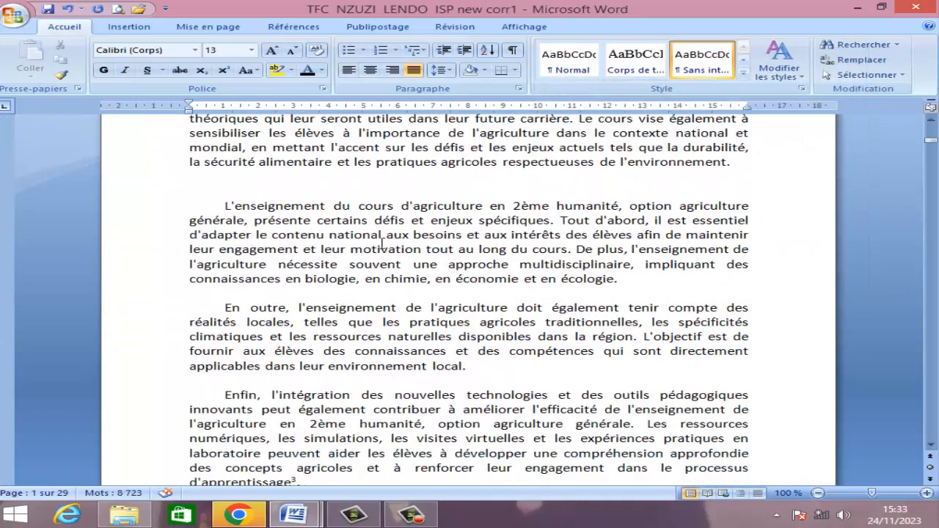
scroll(381, 240, down, 10)
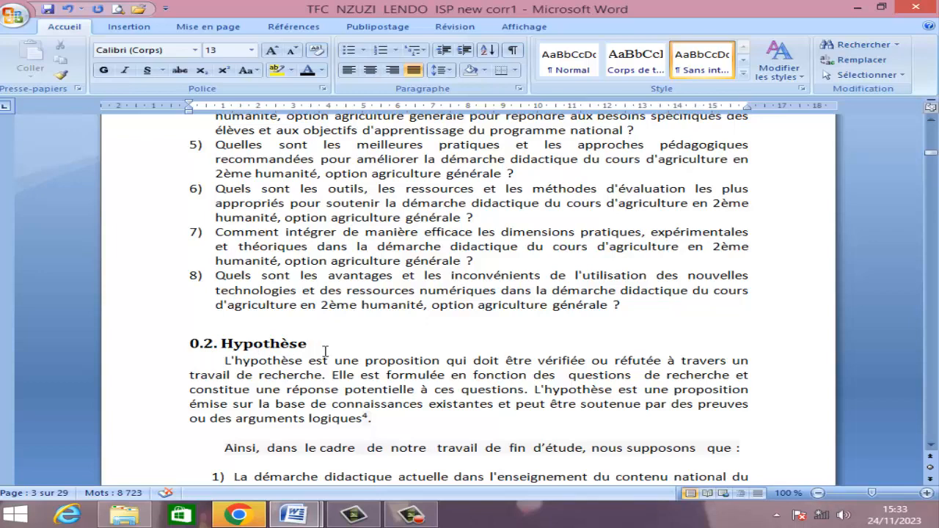
drag(325, 347, 163, 349)
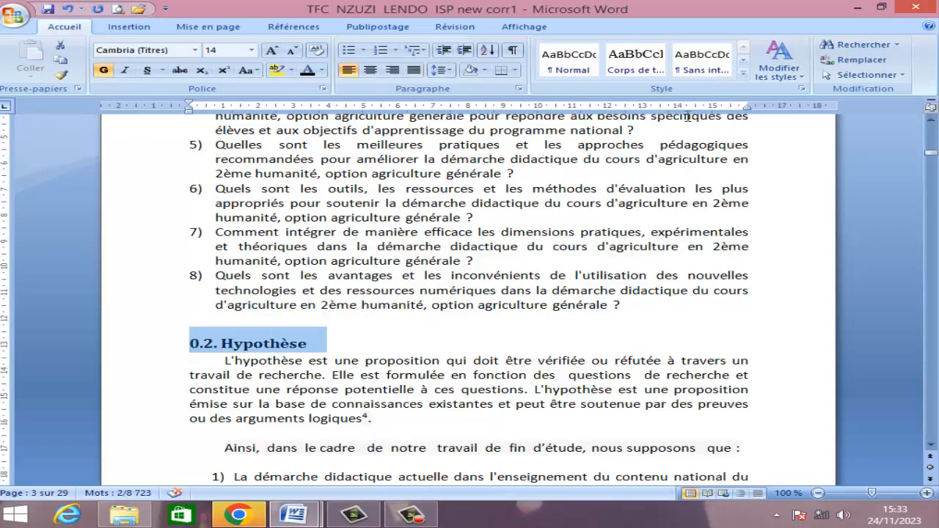
click(744, 73)
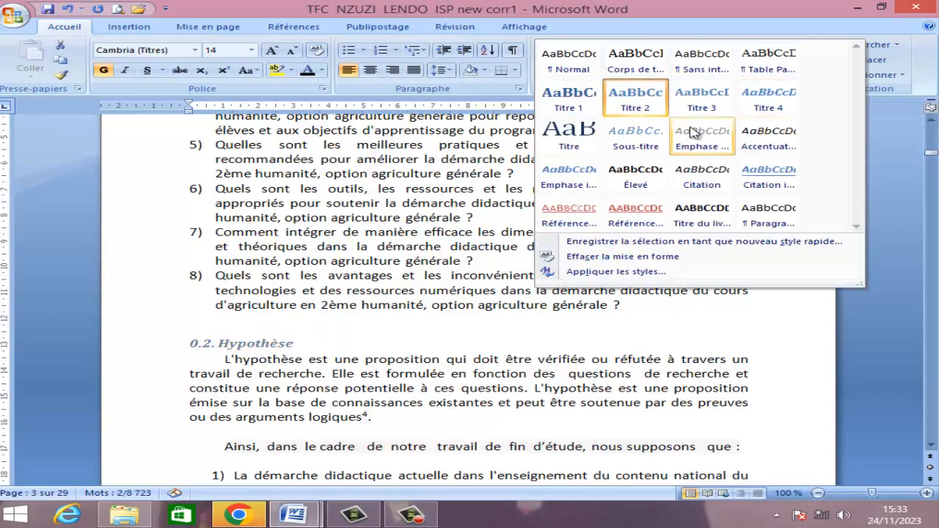
click(645, 103)
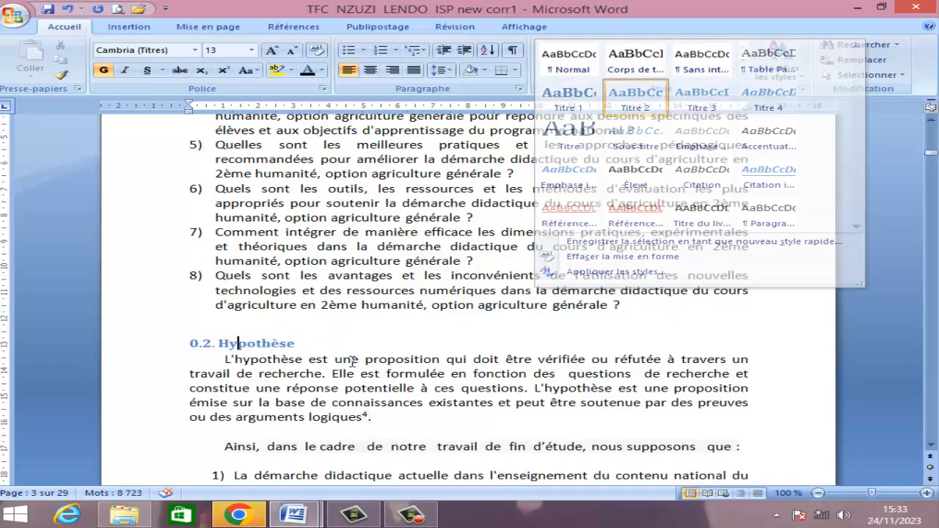
- Apply the Titre 2 style to the "0.3. Choix et intérêt du sujet" heading on page 4
scroll(352, 355, down, 10)
scroll(351, 355, down, 15)
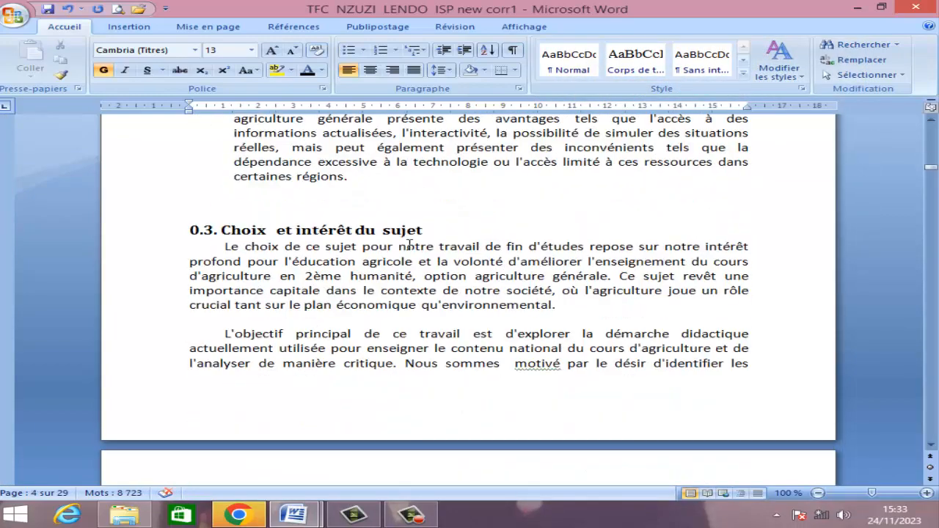
drag(439, 233, 185, 229)
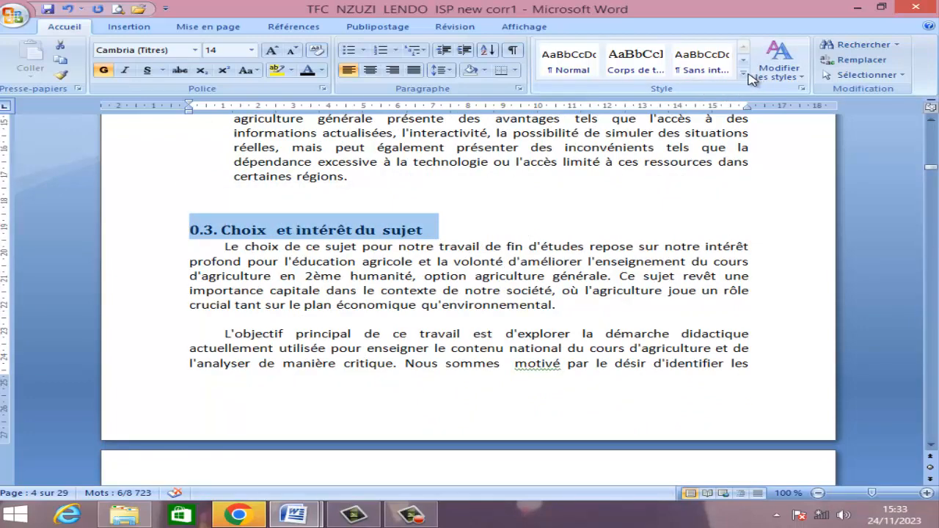
click(746, 74)
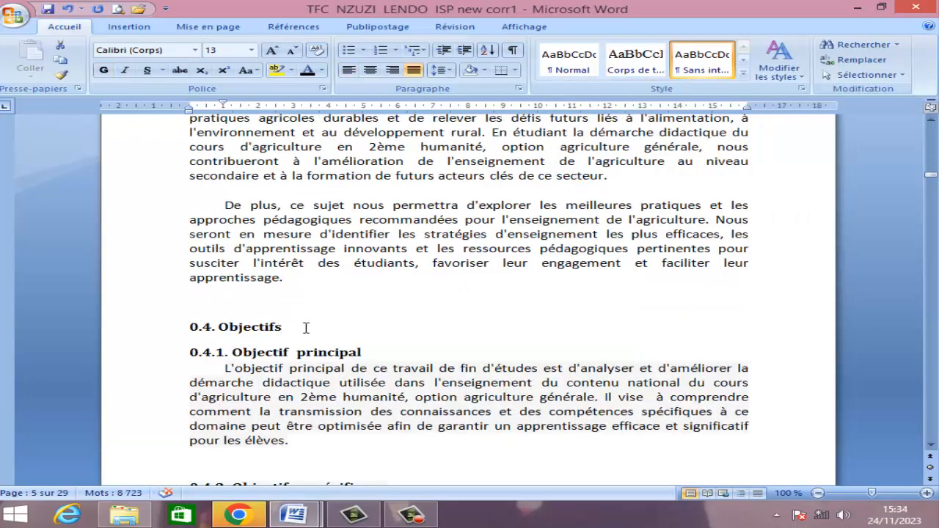
- Apply the Titre 2 style to the "0.4. Objectifs" heading on page 5
drag(306, 327, 184, 326)
click(743, 74)
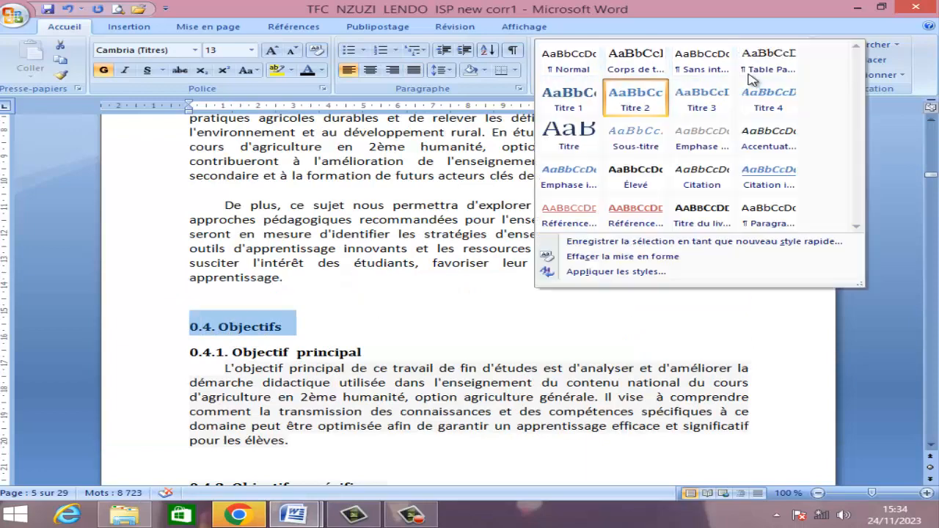
click(682, 109)
click(317, 343)
- Apply the Titre 3 style to the "0.4.1. Objectif principal" subheading
scroll(320, 330, down, 2)
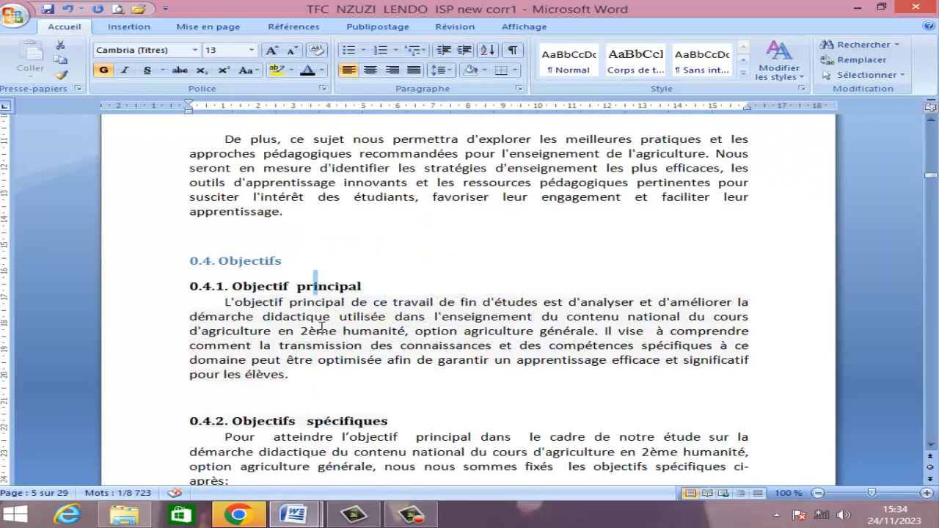
scroll(311, 252, down, 2)
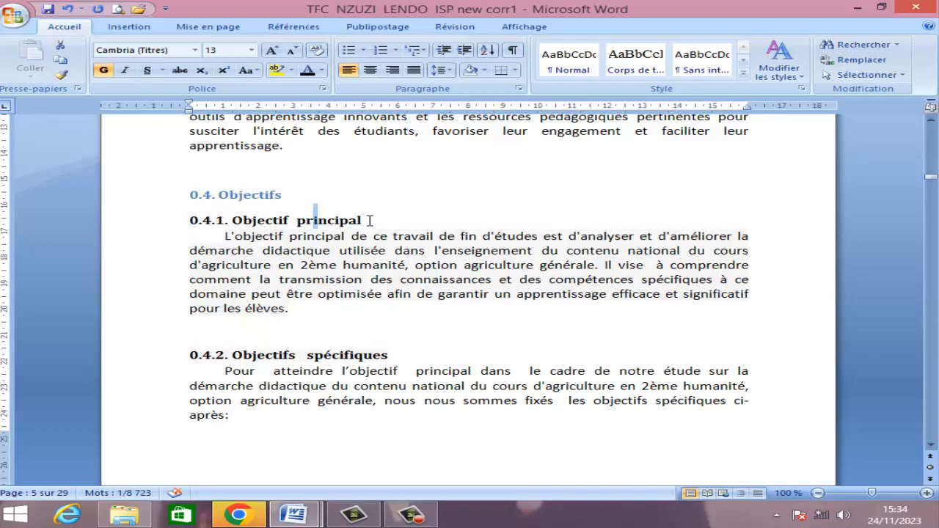
drag(369, 219, 189, 220)
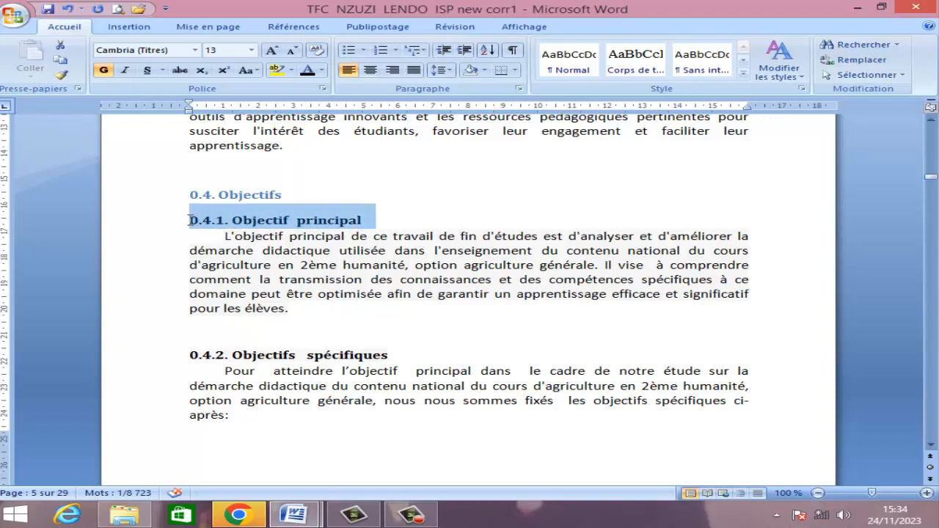
click(744, 73)
click(717, 110)
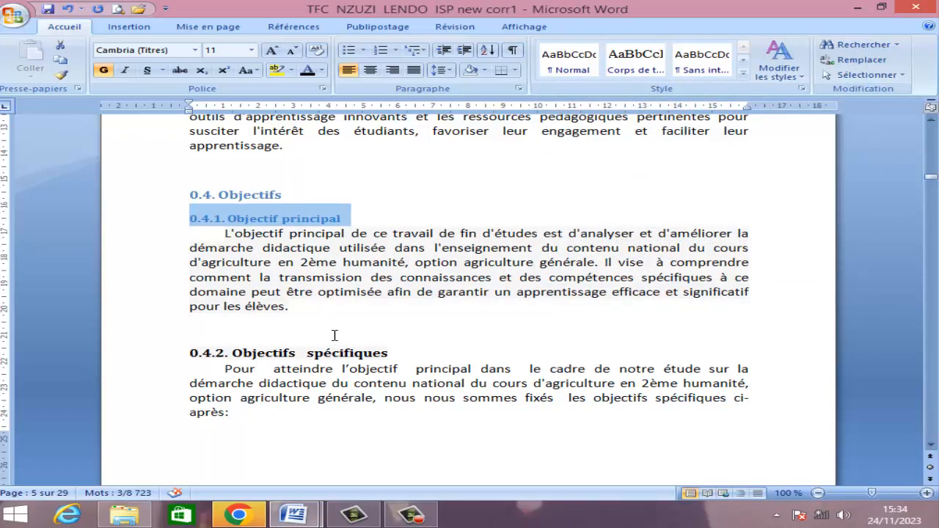
- Apply the Titre 3 style to the "0.4.2. Objectifs spécifiques" subheading
click(379, 342)
click(191, 354)
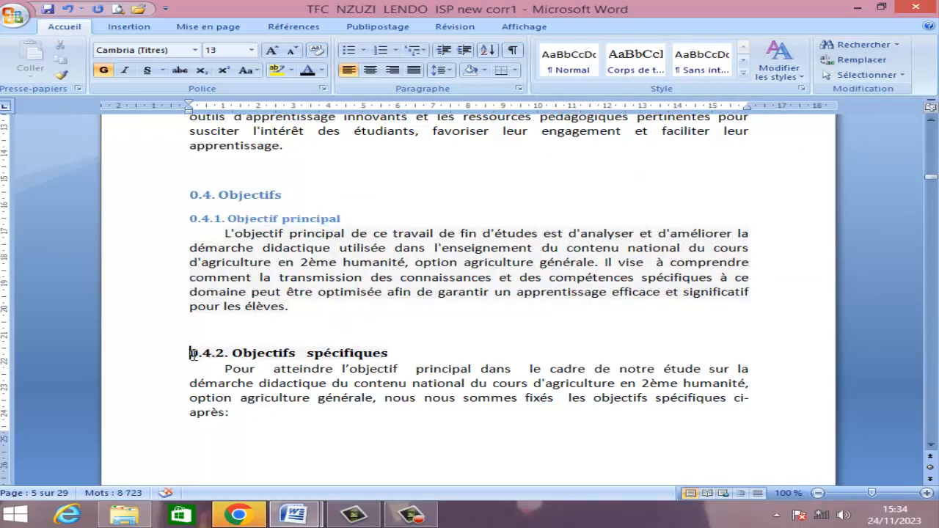
drag(190, 354, 394, 355)
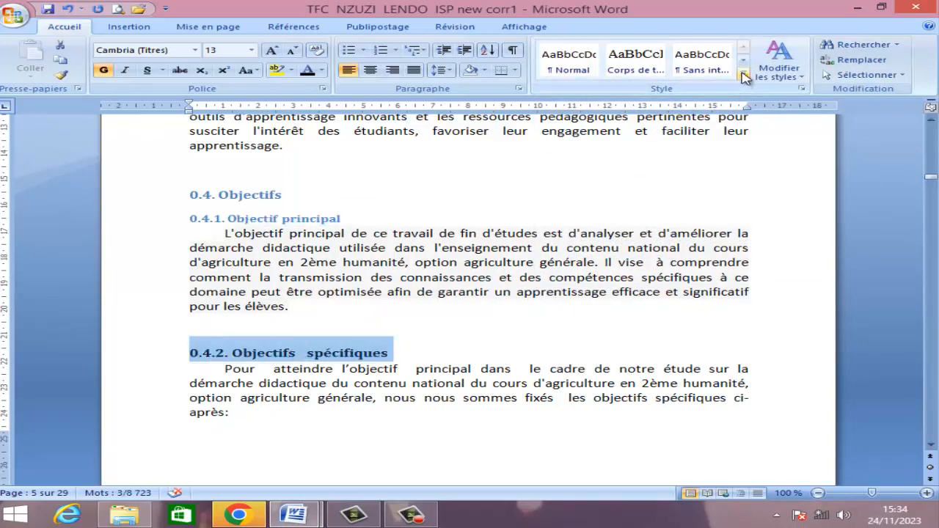
click(744, 76)
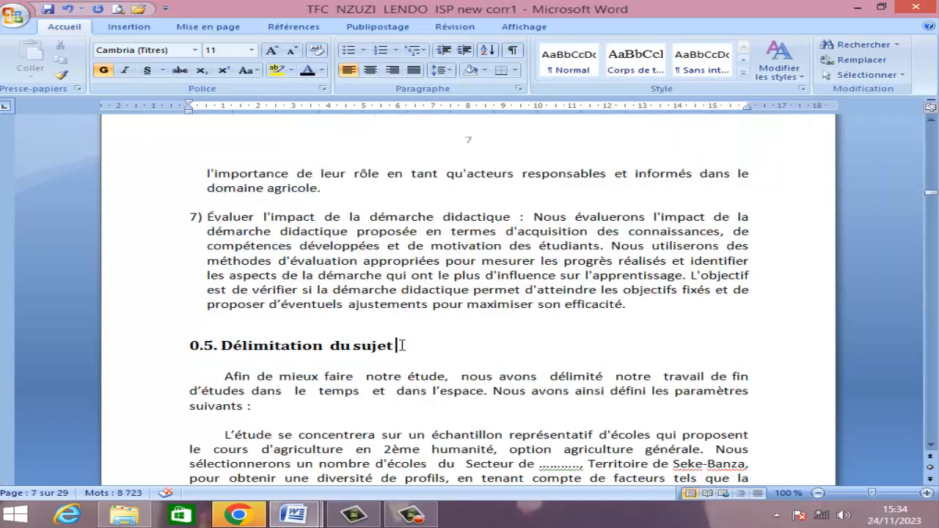
- Apply the Titre 2 style to the "0.5. Délimitation du sujet" heading on page 7
drag(401, 345, 191, 345)
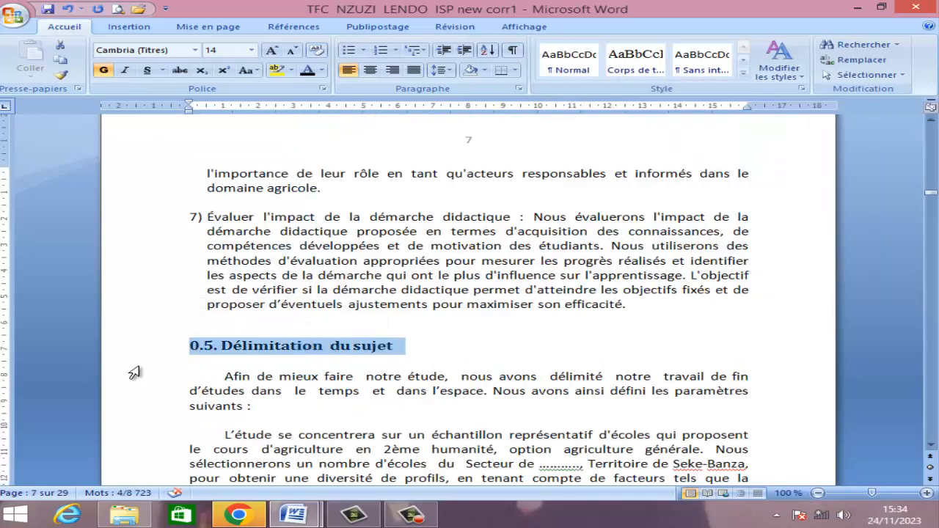
click(743, 72)
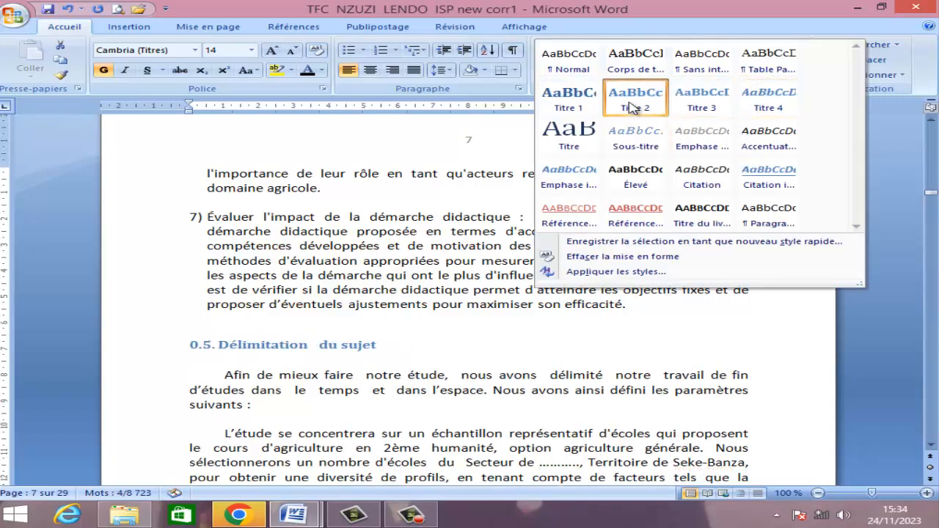
click(632, 101)
click(441, 329)
- Apply the Titre 2 style to the "0.6. Subdivision du travail" heading on page 8
scroll(440, 329, down, 15)
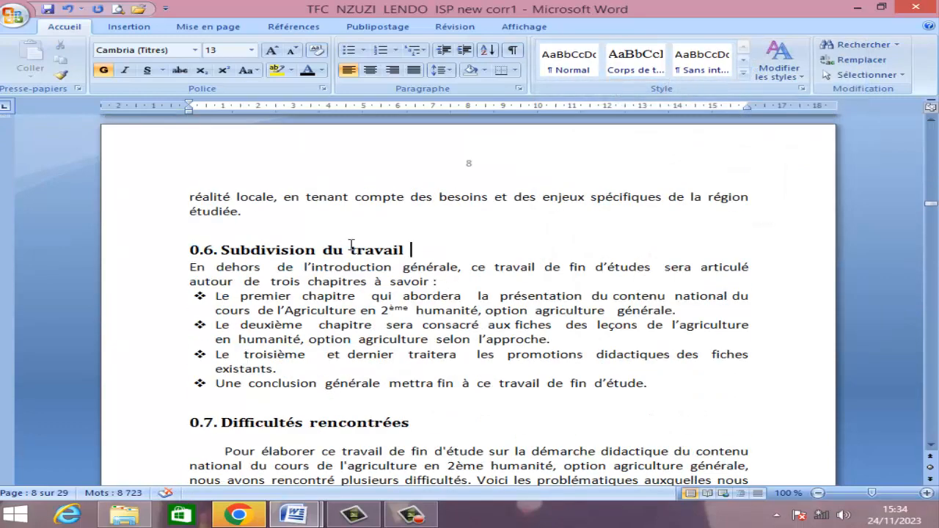
drag(415, 249, 184, 249)
click(743, 73)
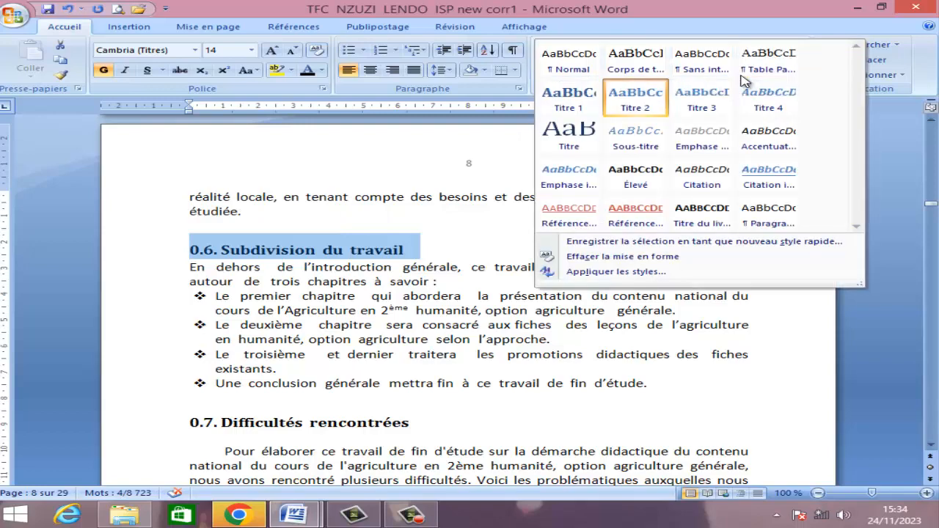
click(622, 103)
- Apply the Titre 2 style to the "0.7. Difficultés rencontrées" heading on page 8
scroll(429, 321, down, 3)
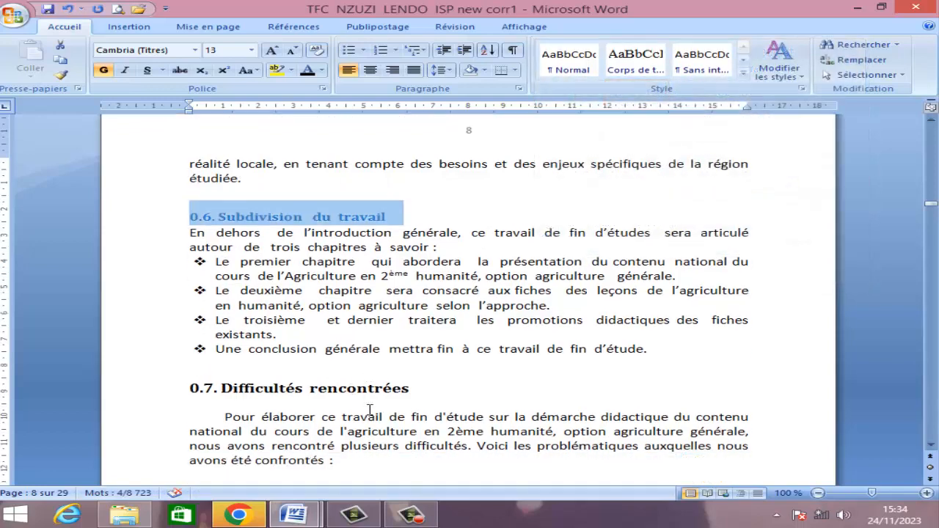
drag(417, 322, 189, 322)
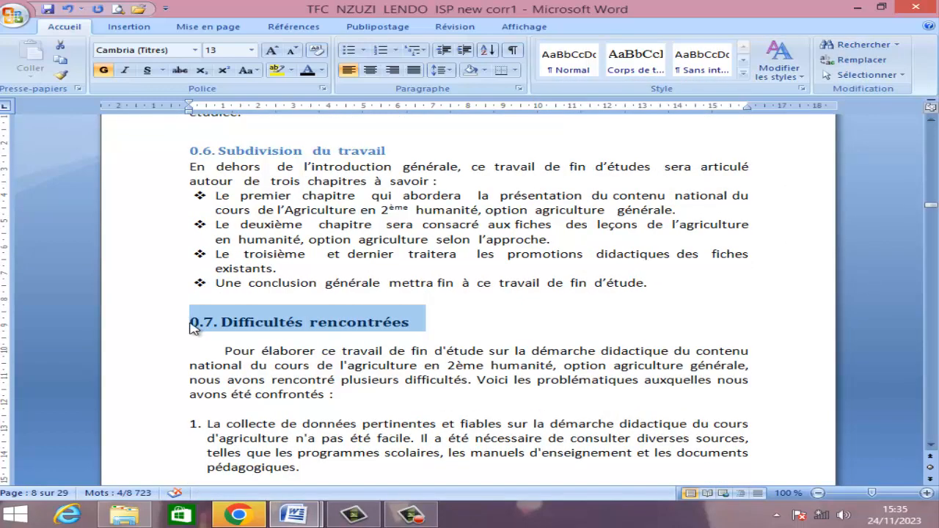
click(742, 73)
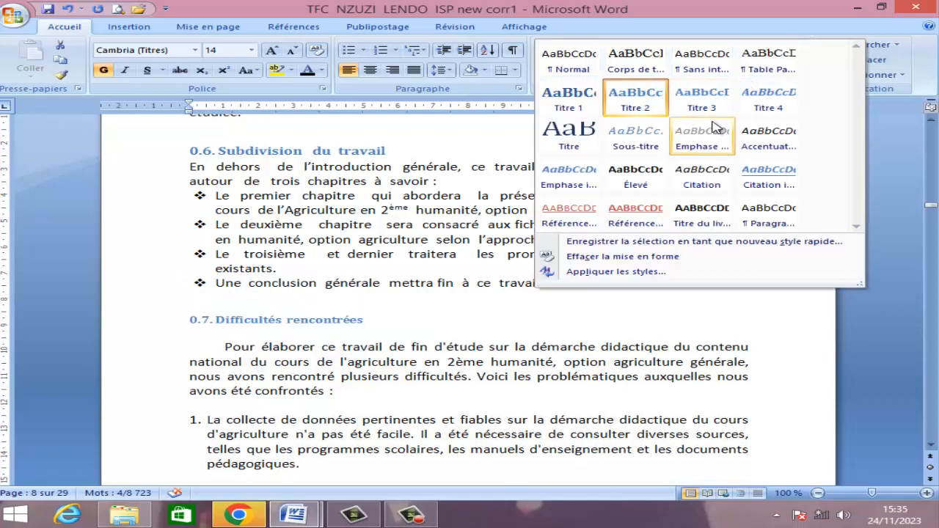
click(633, 102)
click(474, 345)
- Insert blank lines above the "CHAPITRE I" title on page 9 to push it onto the following page
scroll(504, 316, down, 10)
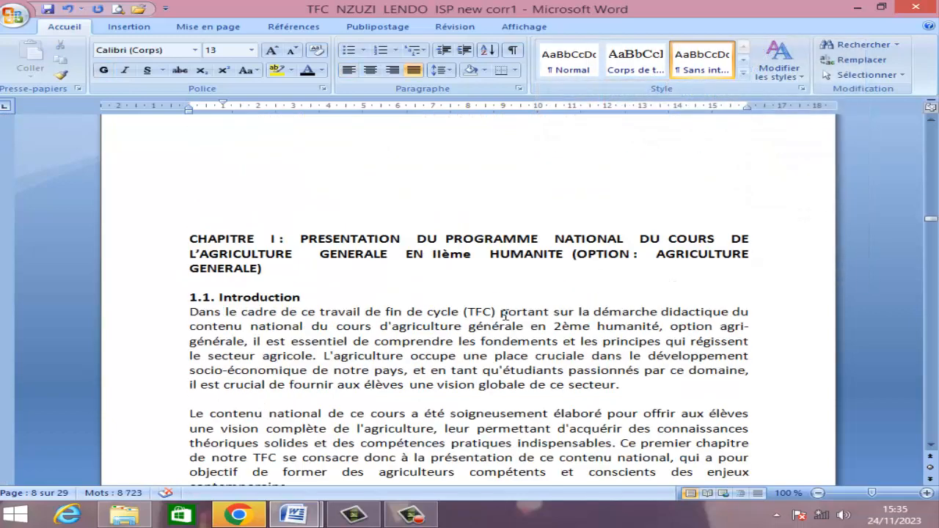
click(317, 217)
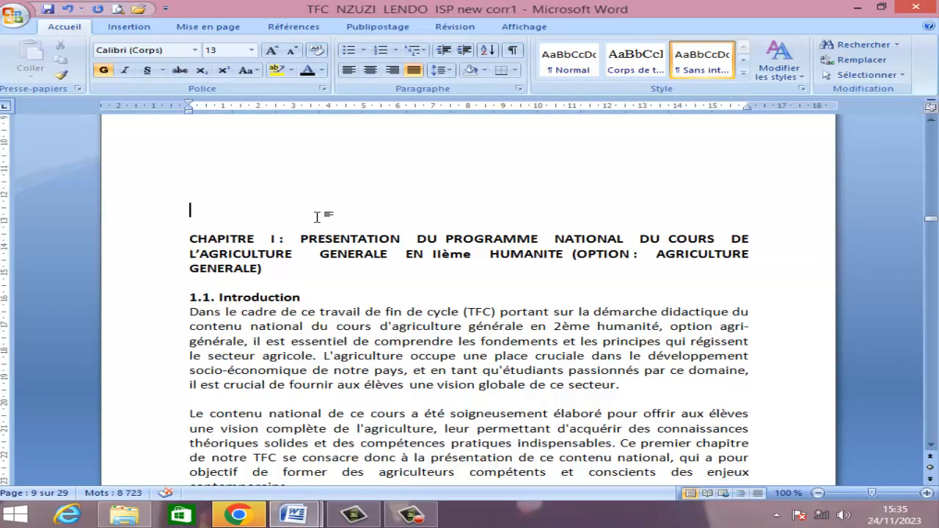
key(Return)
key(Return)
key(Return)
key(Return)
key(Return)
key(Return)
key(Return)
key(Return)
key(Return)
key(Return)
key(Return)
key(Return)
key(Return)
key(Return)
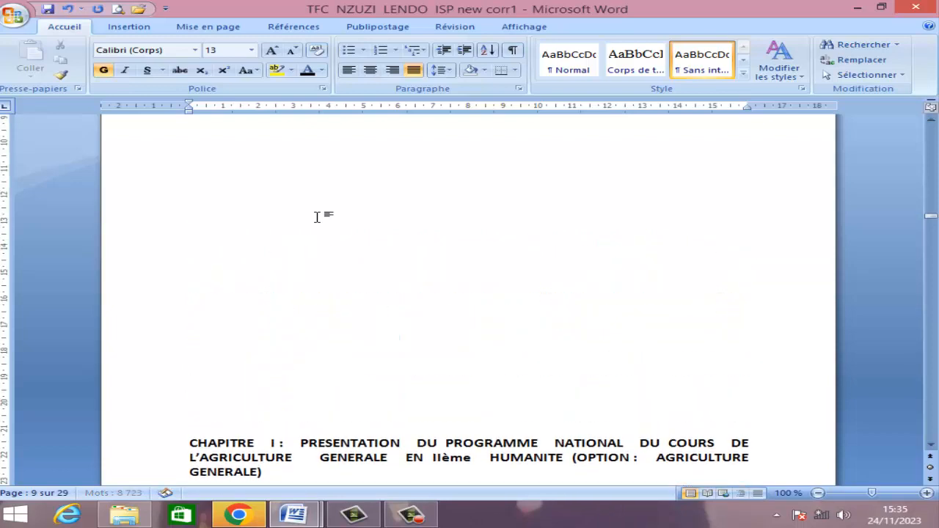
key(Return)
key(Return)
key(Return)
key(Return)
key(Return)
key(Return)
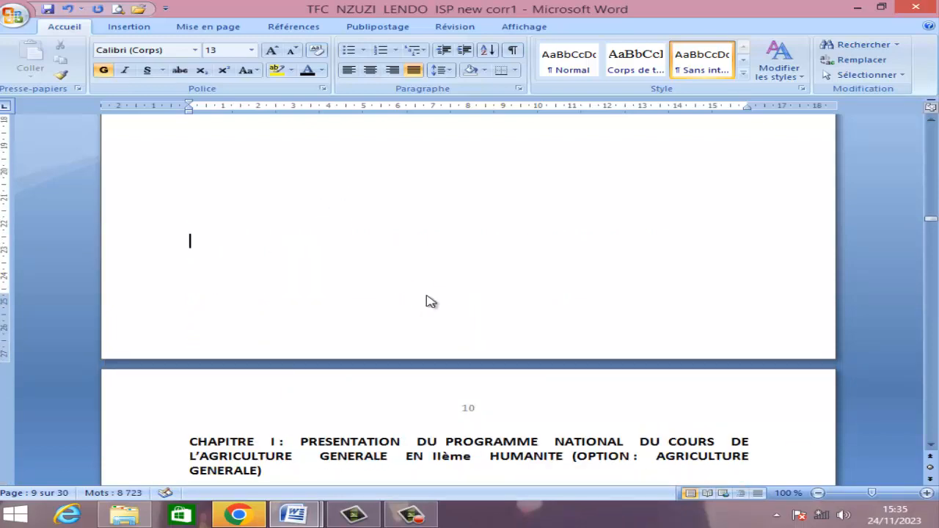
- Apply the Titre 1 style to the full "CHAPITRE I : PRESENTATION DU PROGRAMME NATIONAL" chapter title on page 10
scroll(430, 301, down, 3)
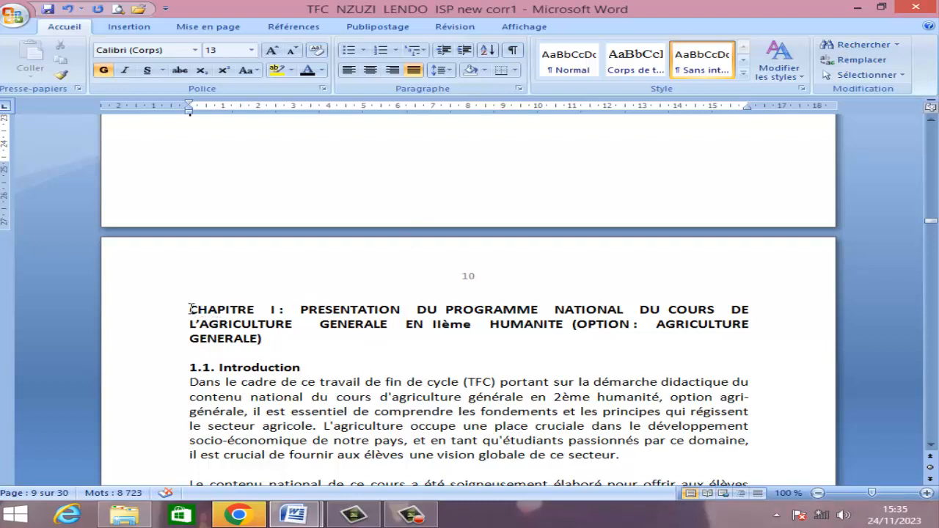
drag(190, 309, 266, 342)
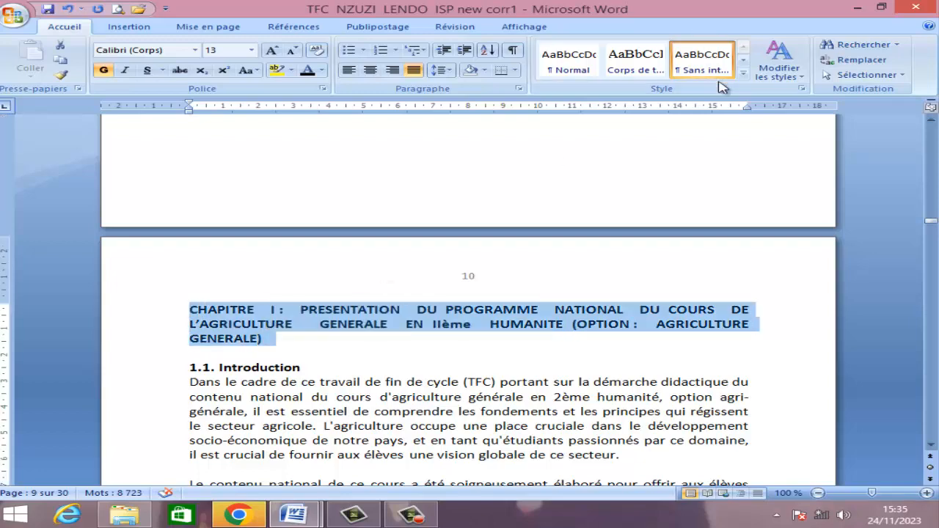
click(743, 73)
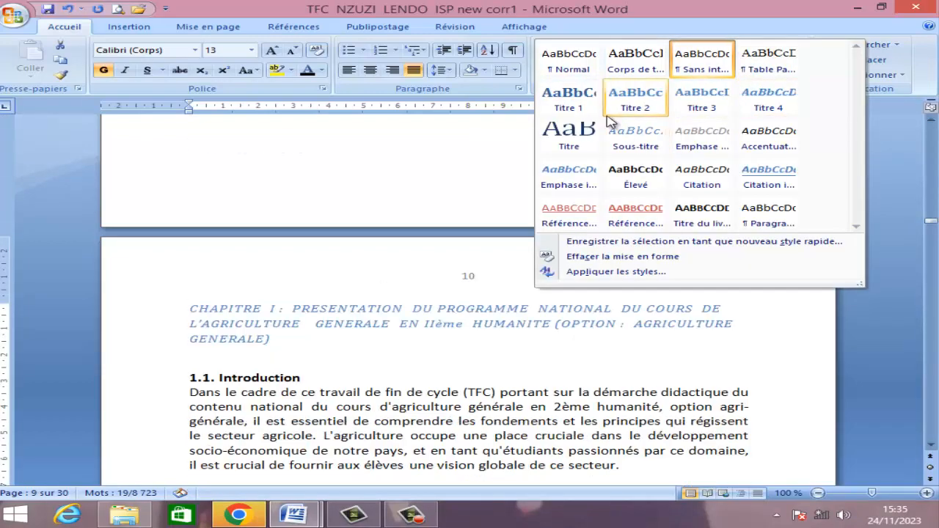
click(569, 99)
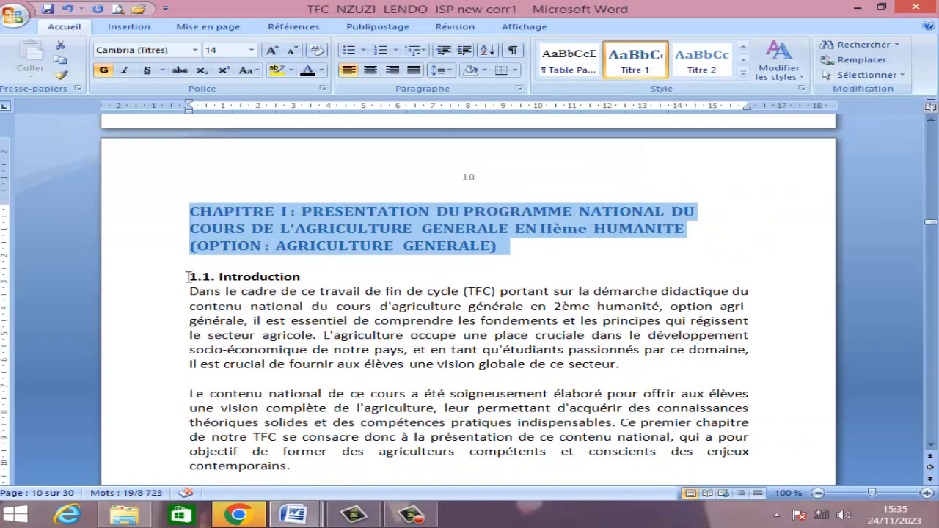
- Apply the Titre 2 style to the "1.1. Introduction" heading on page 10
click(189, 277)
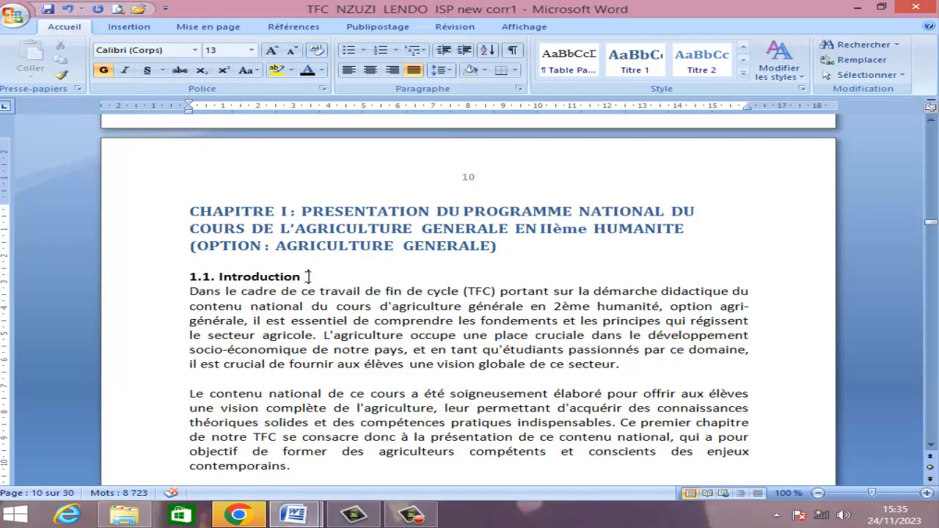
drag(308, 276, 192, 272)
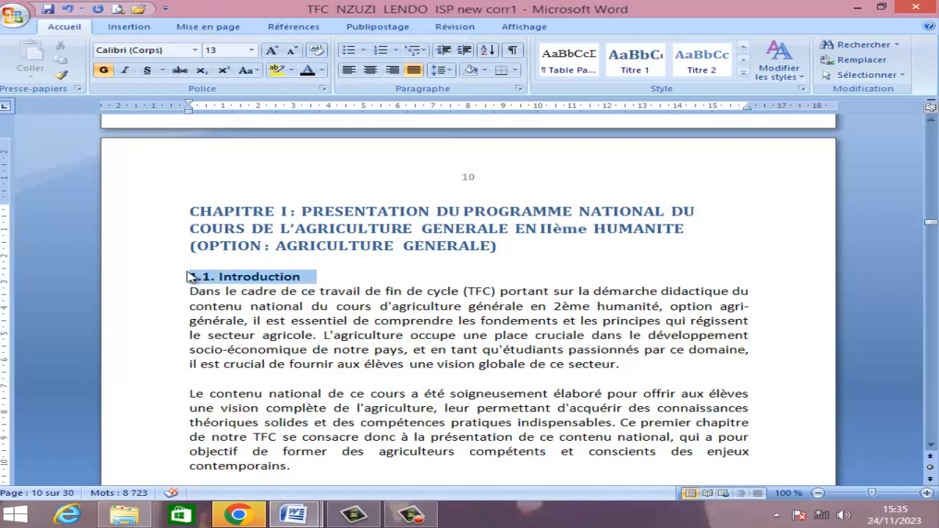
click(703, 61)
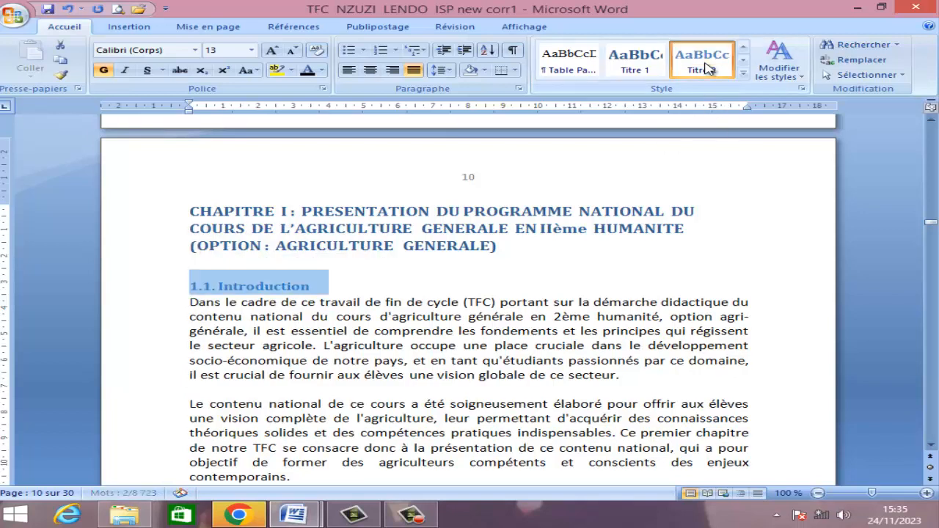
click(483, 286)
- Apply the Titre 2 style to the "Objectifs poursuivi du cours d'agriculture générale en 2ème AGRI" heading and add the number "1.2." before it
scroll(484, 294, down, 5)
scroll(484, 293, up, 1)
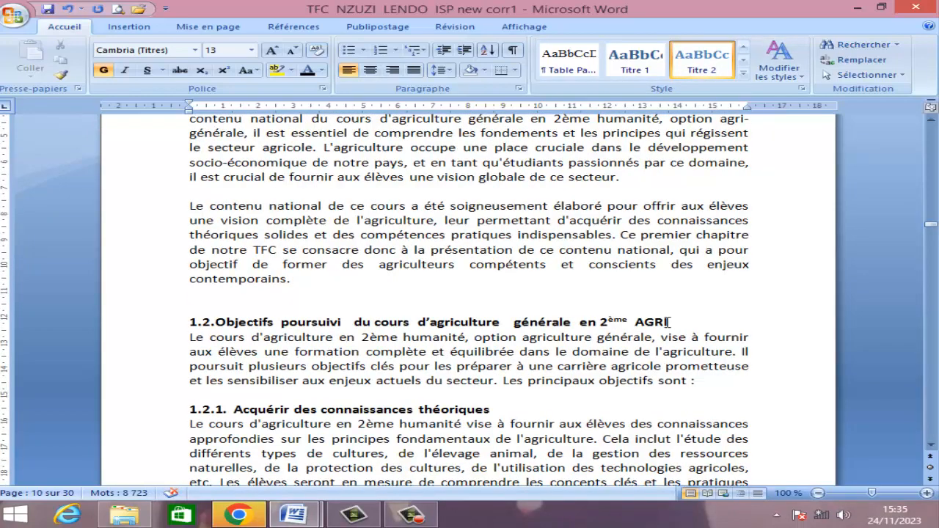
drag(670, 322, 219, 321)
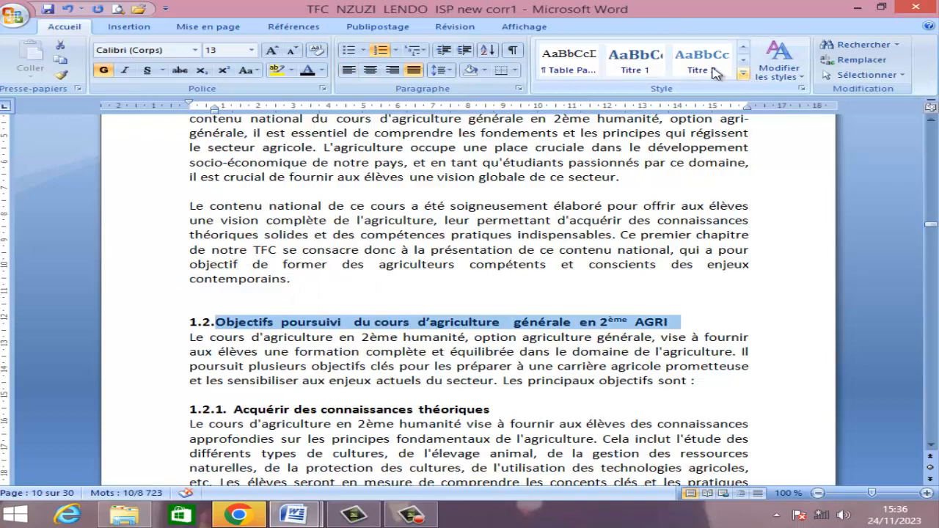
click(705, 66)
key(Left)
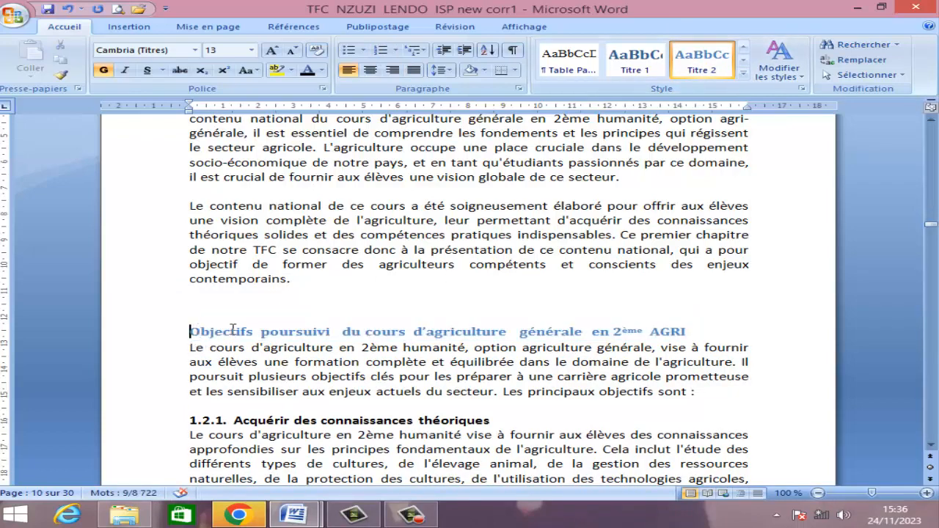
text(1.2.)
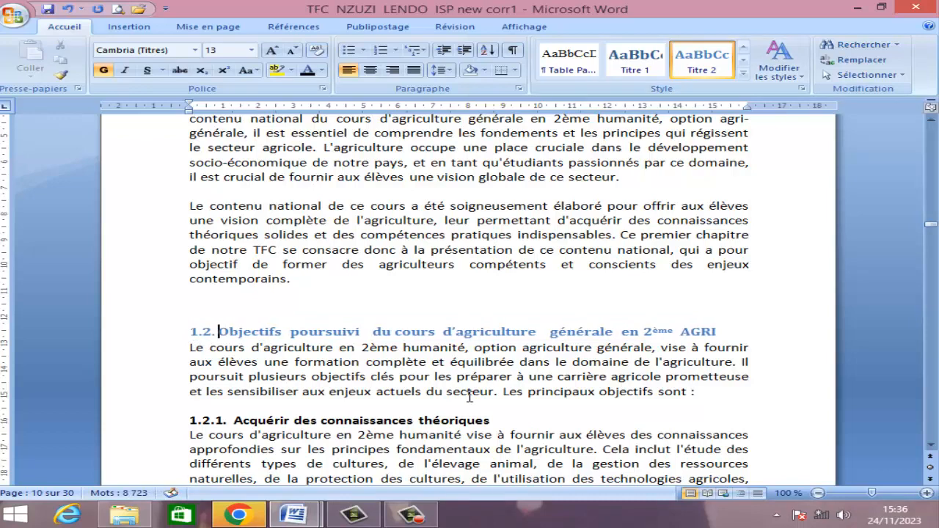
- Apply the Titre 3 style to the "Acquérir des connaissances théoriques" subheading and add the number "1.2.3." before it
scroll(603, 392, down, 2)
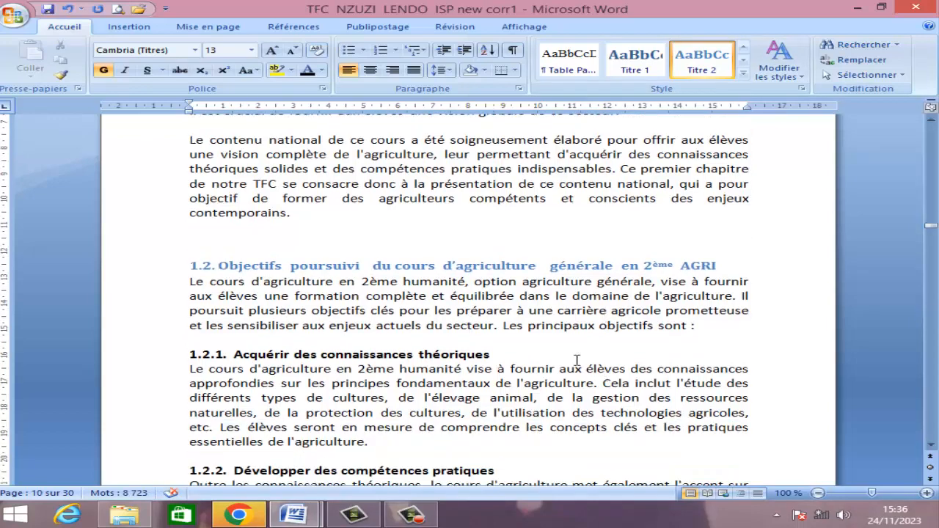
drag(464, 354, 252, 354)
drag(173, 354, 174, 355)
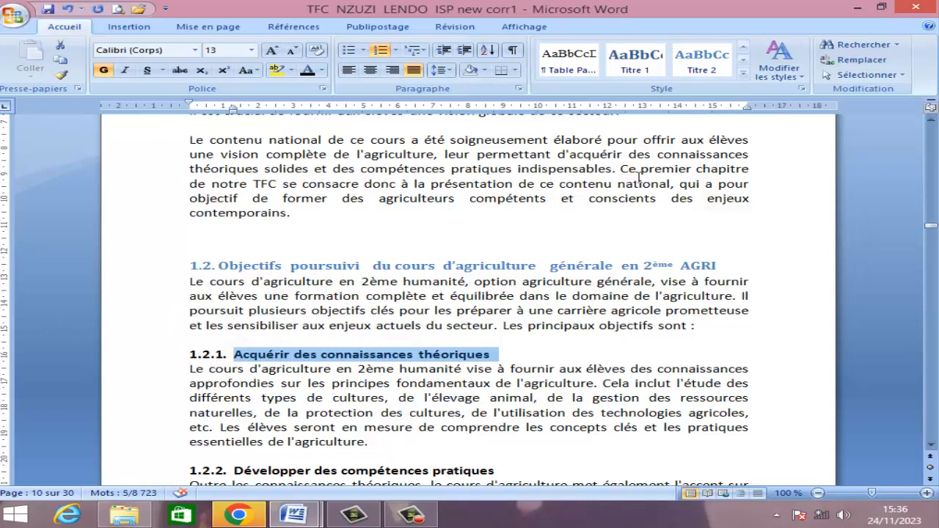
click(742, 74)
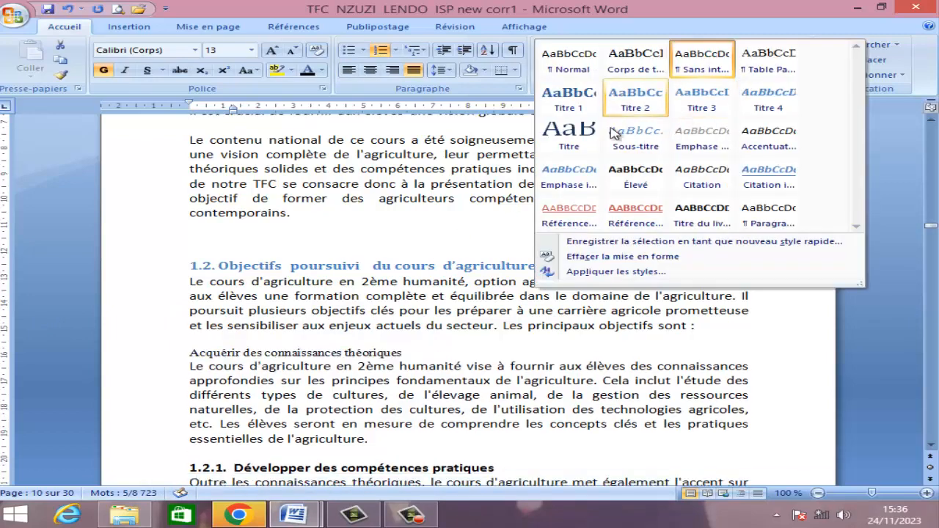
click(693, 106)
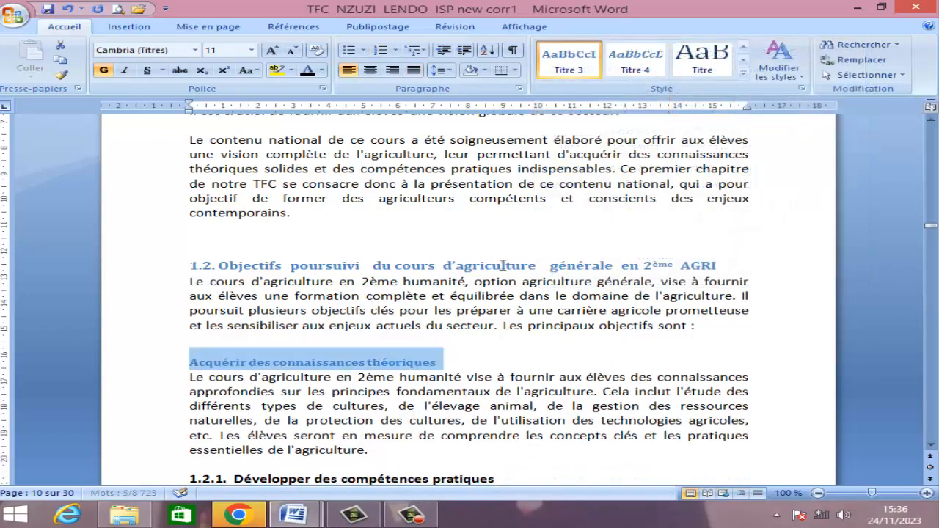
click(188, 362)
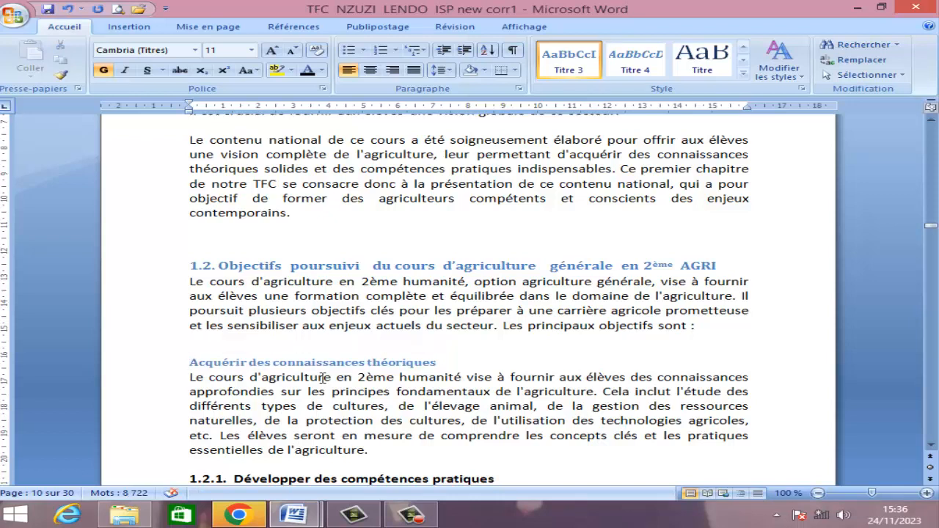
text(1.2.3)
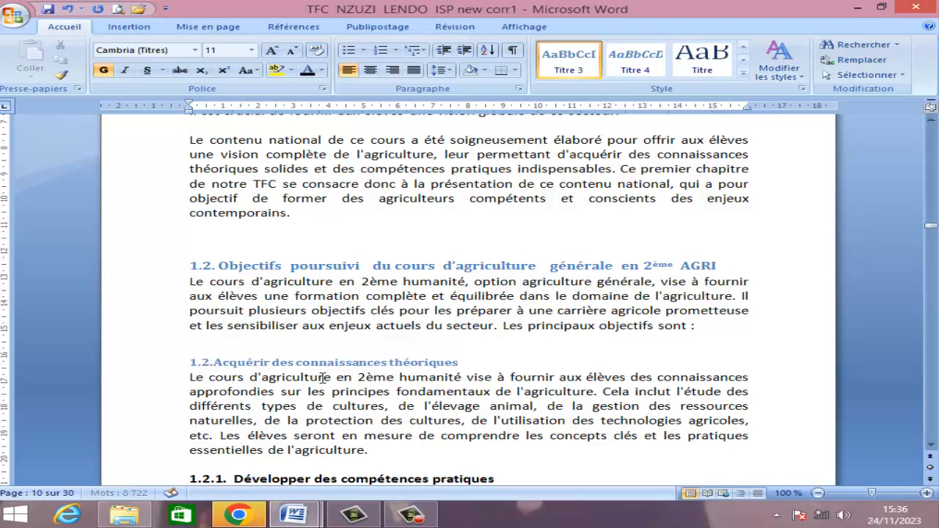
text(.)
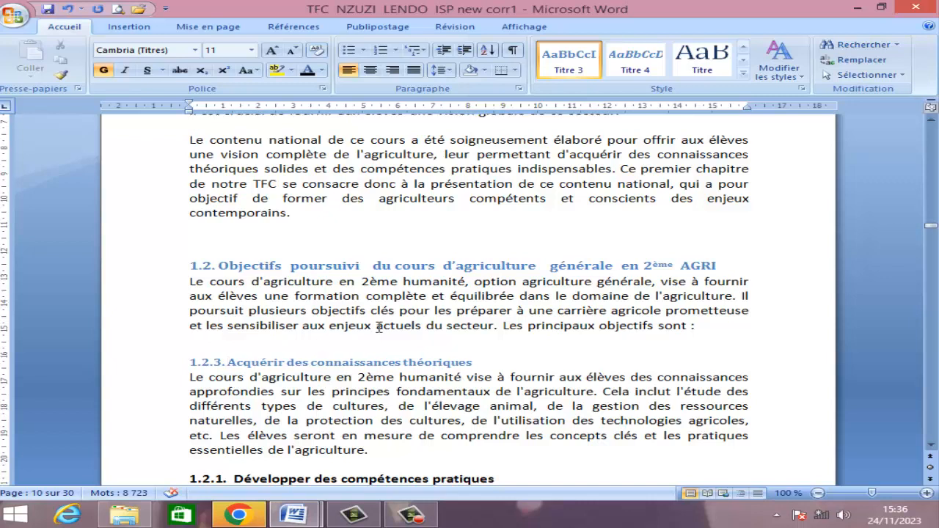
- Add a new page at the very end of the document, after page 30, using a page break
scroll(386, 327, down, 1)
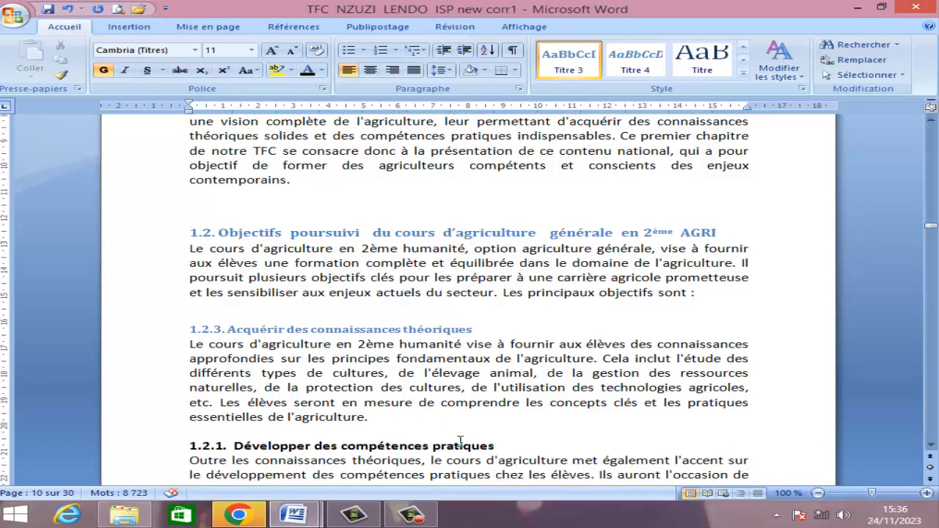
scroll(464, 381, down, 1)
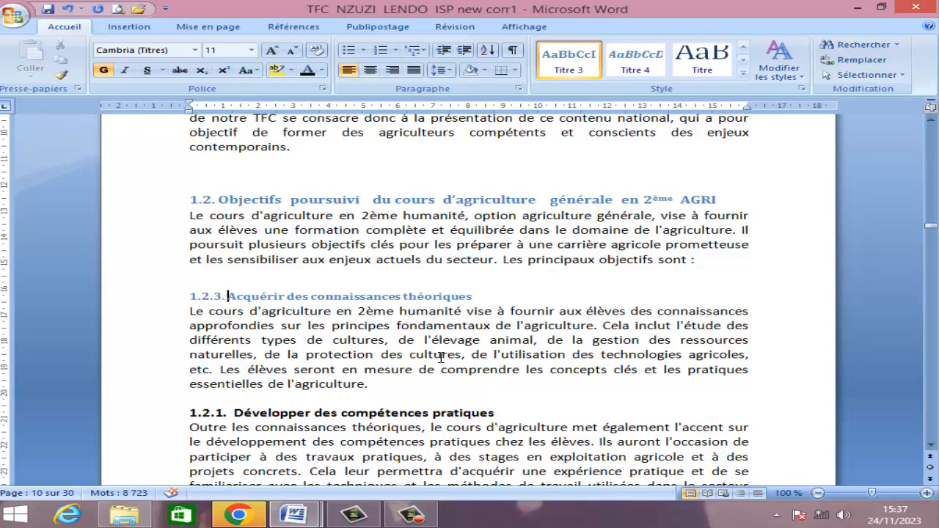
scroll(462, 316, down, 3)
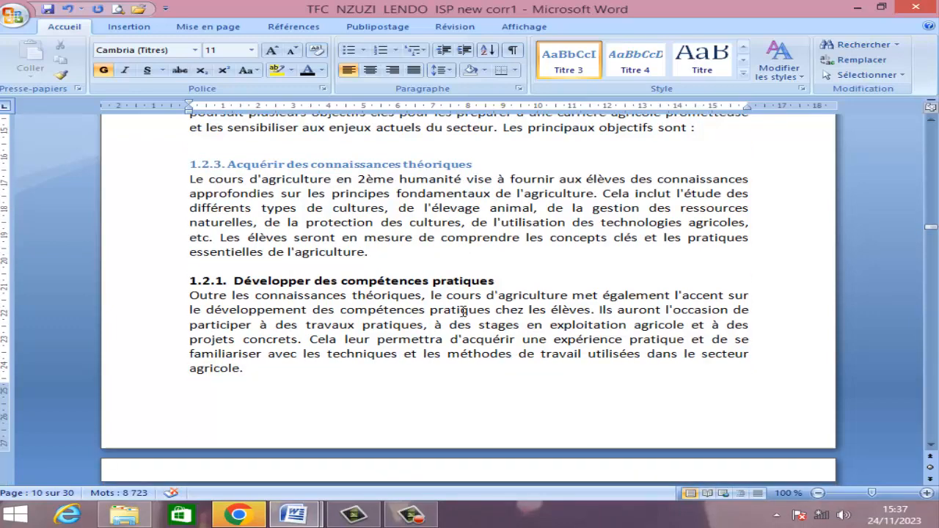
scroll(463, 312, down, 14)
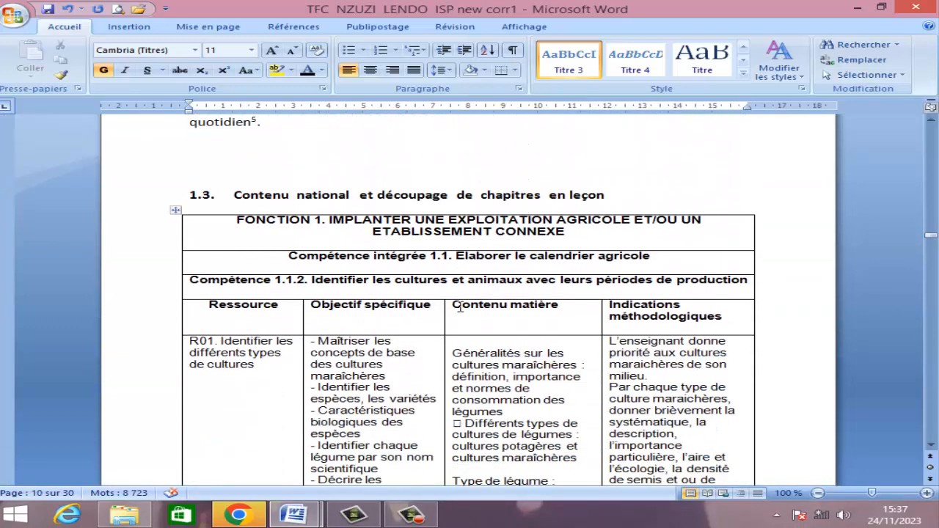
scroll(461, 306, down, 15)
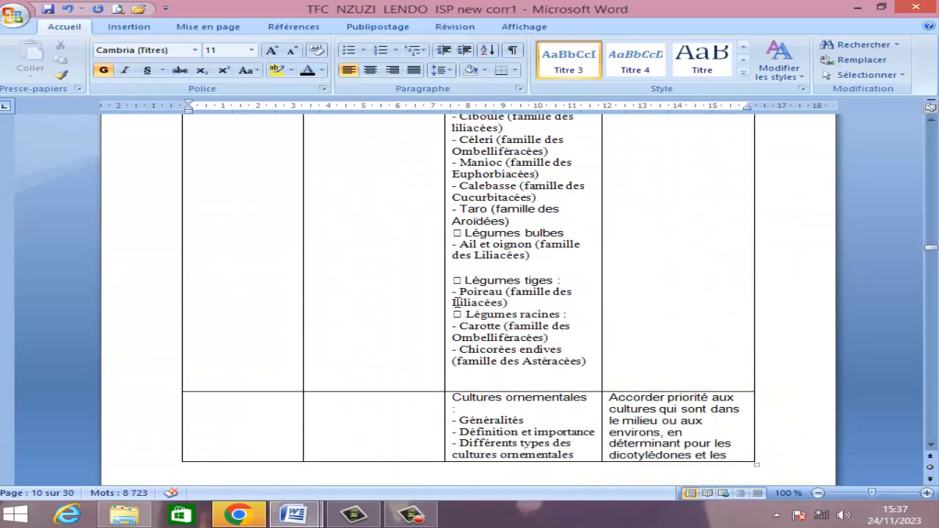
scroll(456, 303, down, 15)
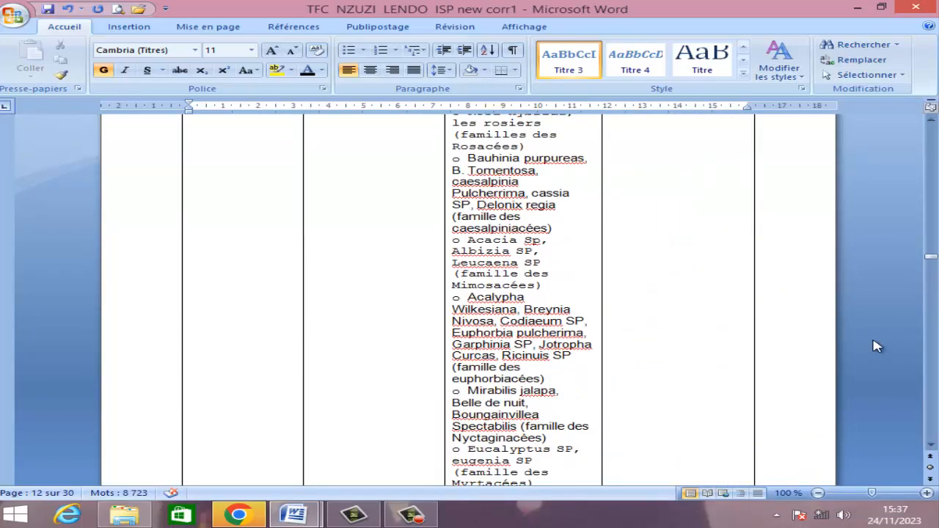
drag(931, 259, 932, 455)
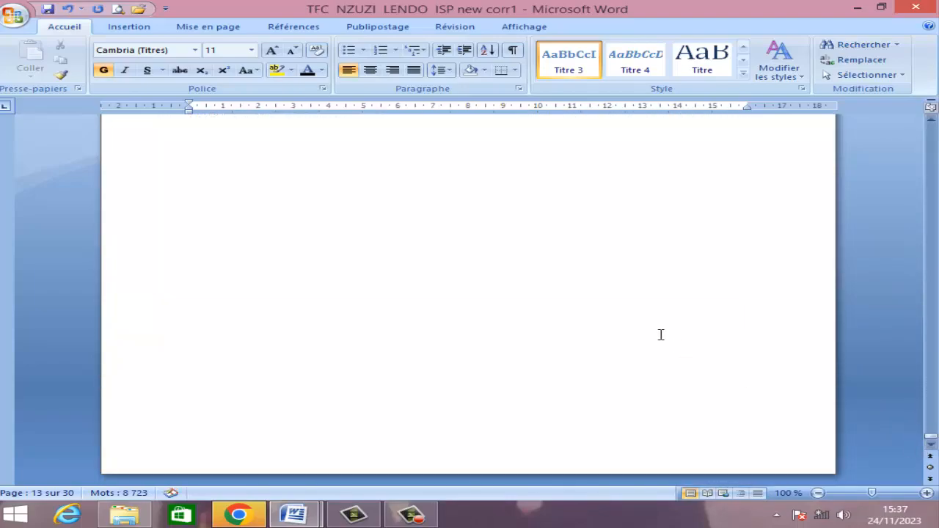
click(322, 347)
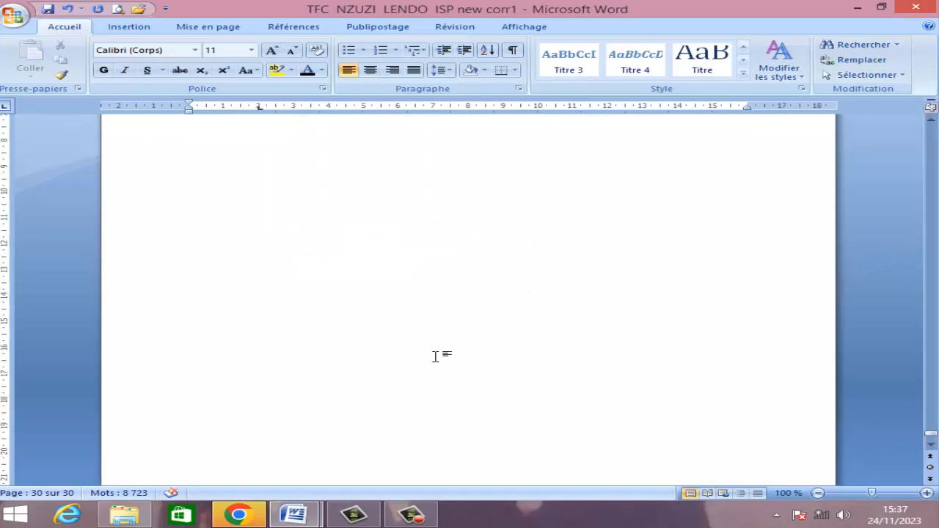
key(ctrl+Return)
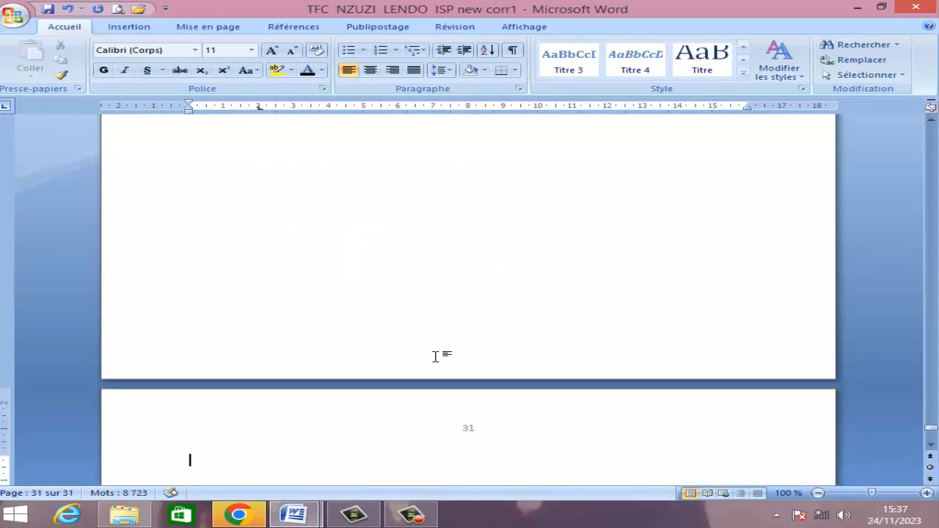
- Insert the predefined "Table automatique 2" table of contents on the new page 31 and review its entries
scroll(411, 363, down, 1)
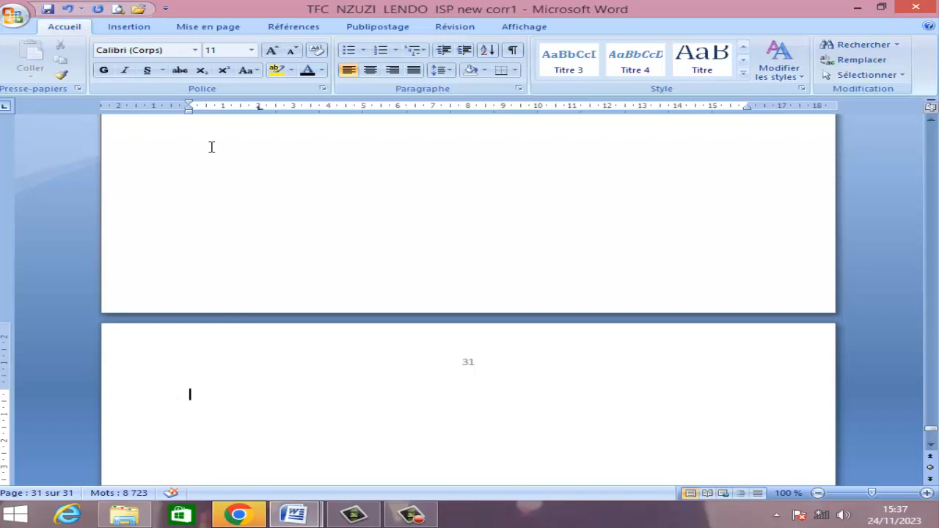
click(292, 29)
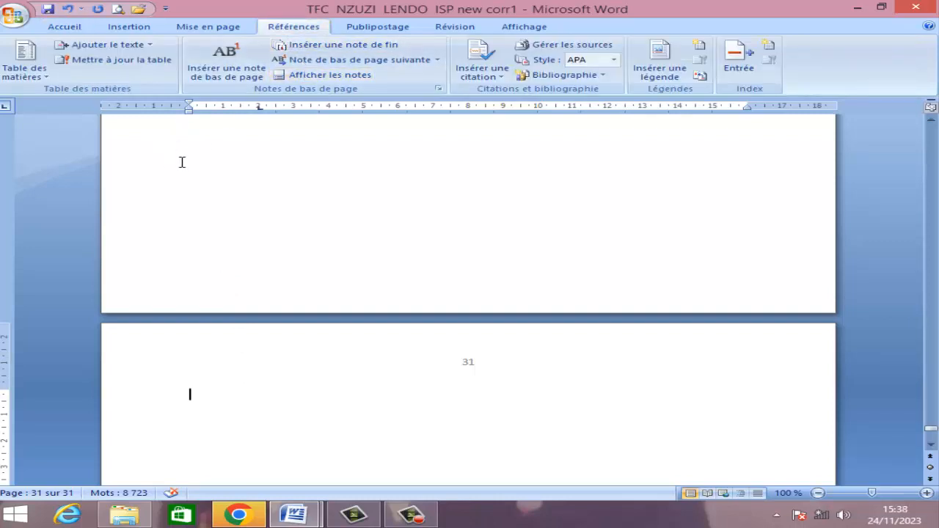
click(24, 76)
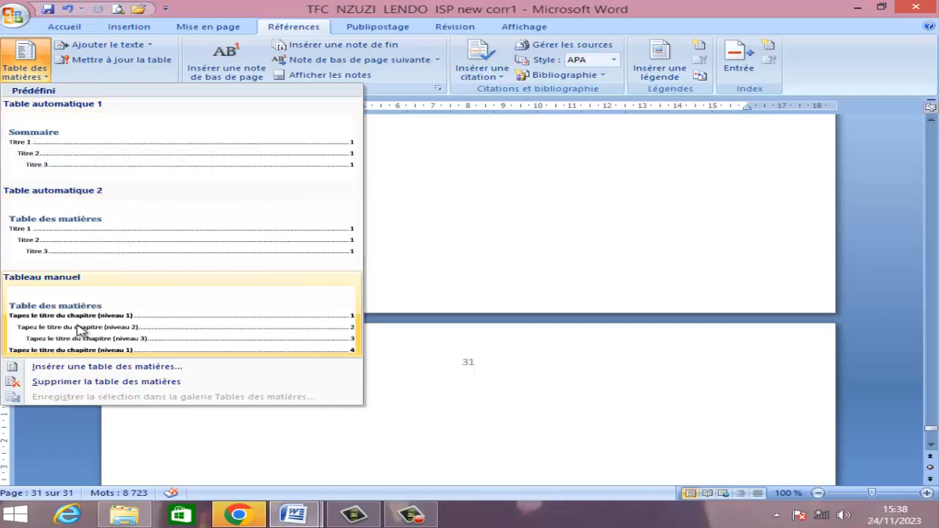
click(85, 232)
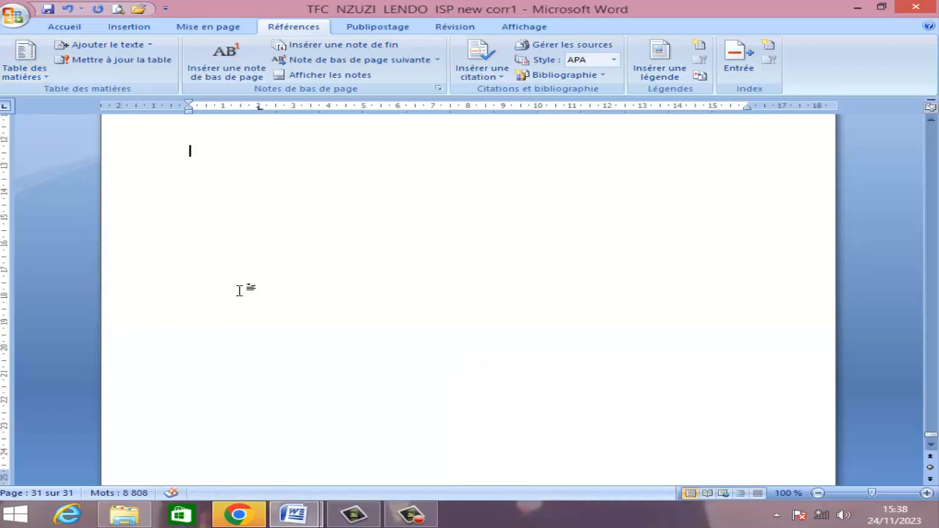
scroll(313, 298, up, 6)
scroll(313, 298, up, 3)
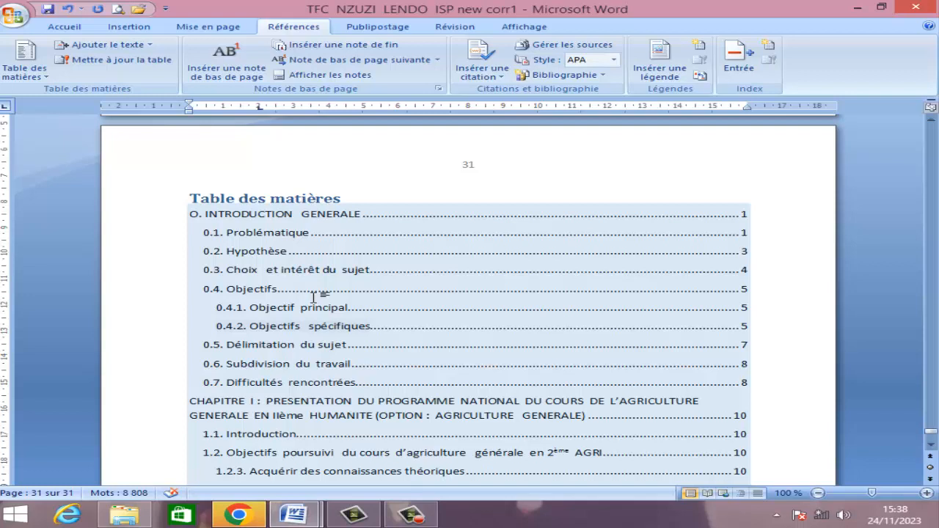
scroll(416, 318, down, 6)
scroll(415, 320, up, 2)
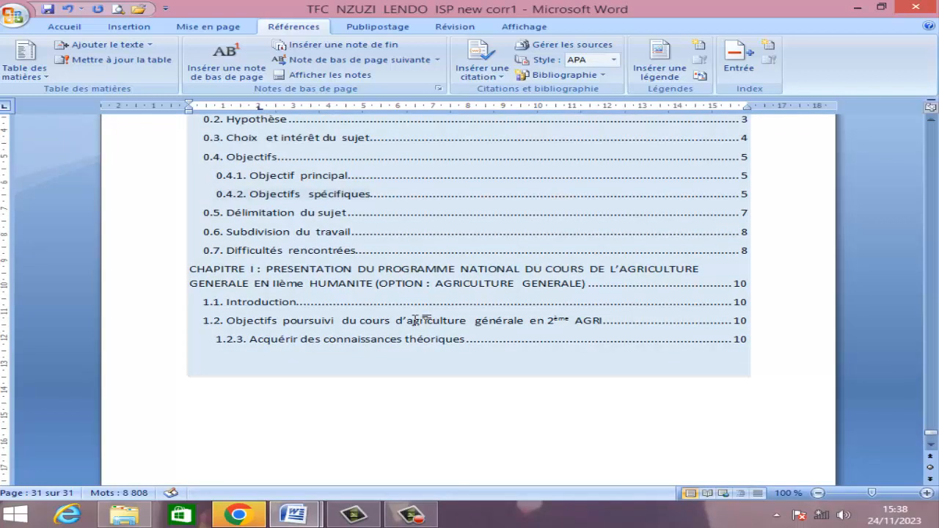
scroll(416, 320, up, 2)
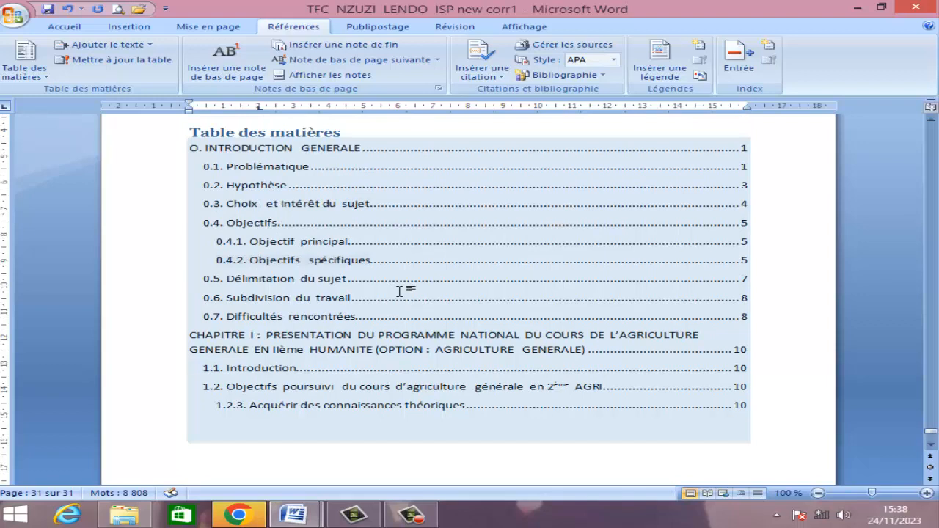